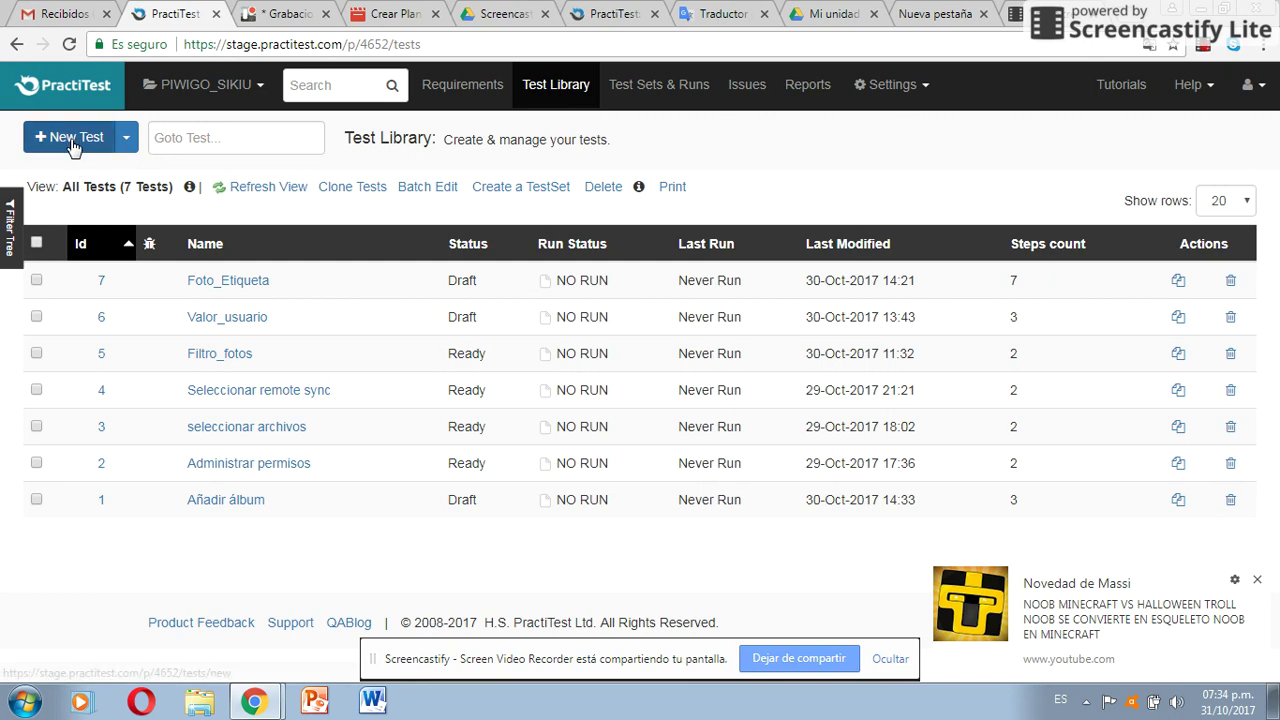
Create a new test in the Test Library and name it "Añadir álbum prueba"
left_click(72, 146)
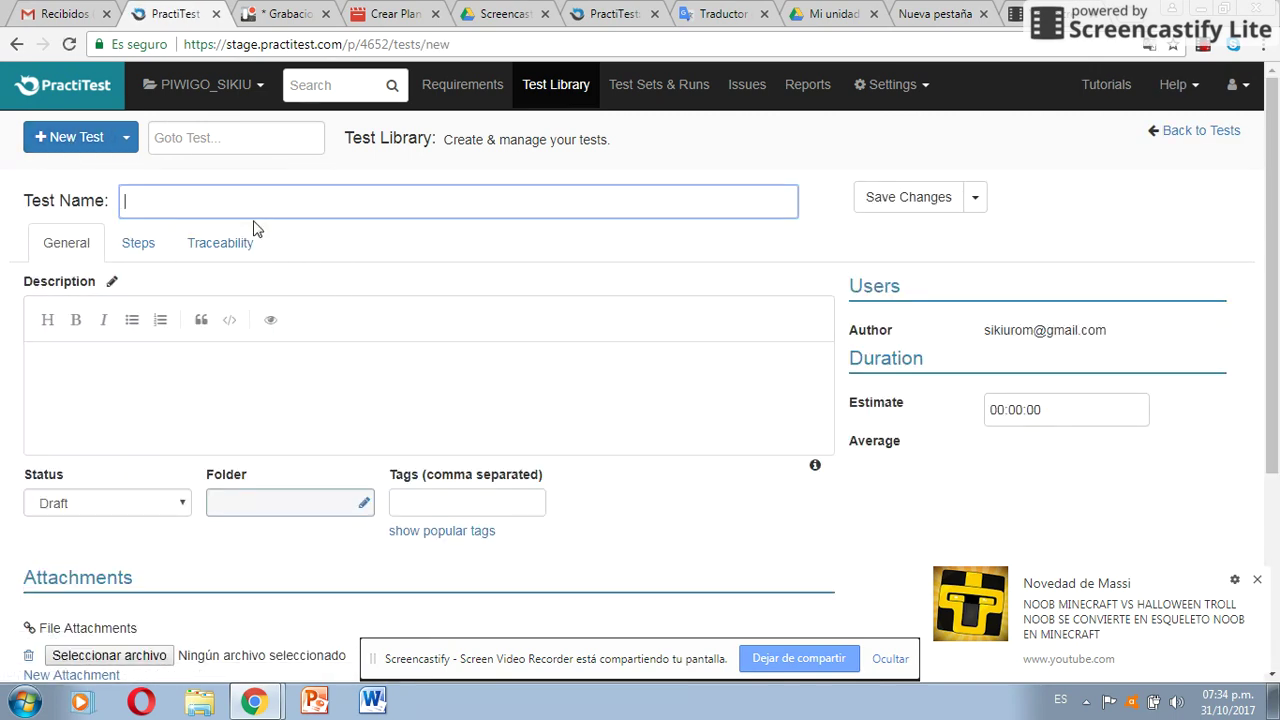
type("A")
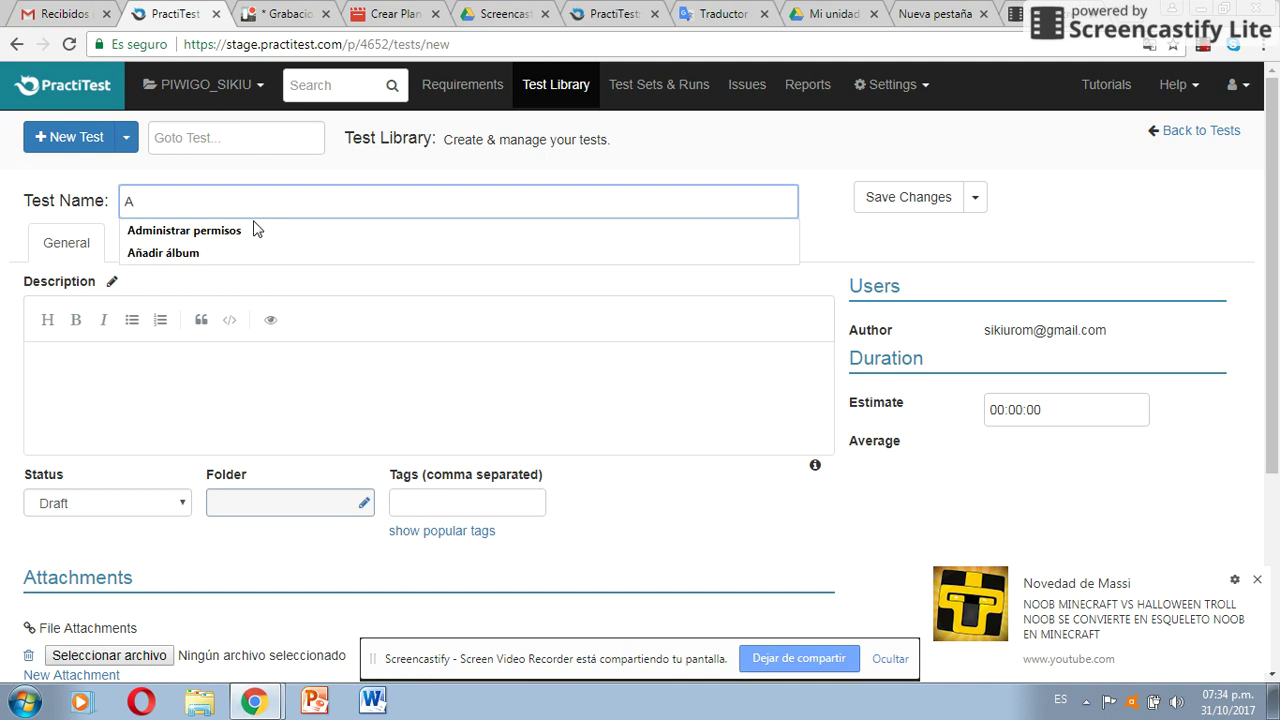
type("ñadir")
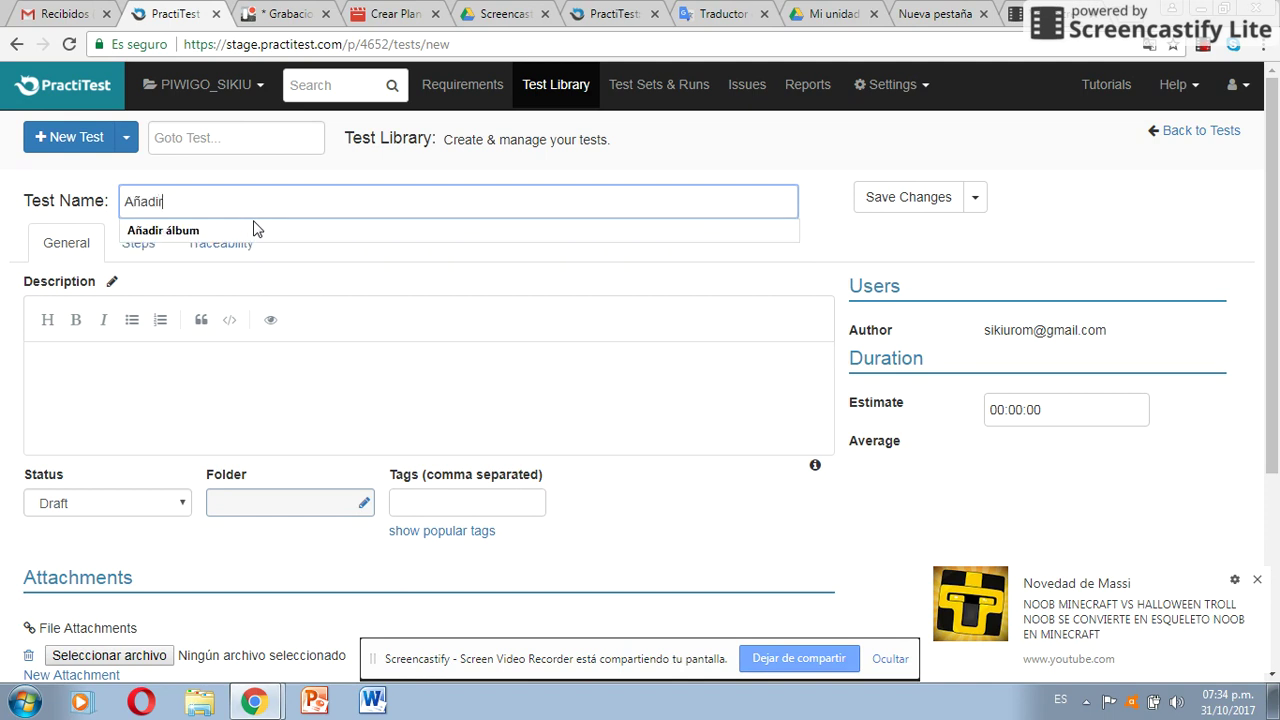
key("Down")
key("Return")
type("pru")
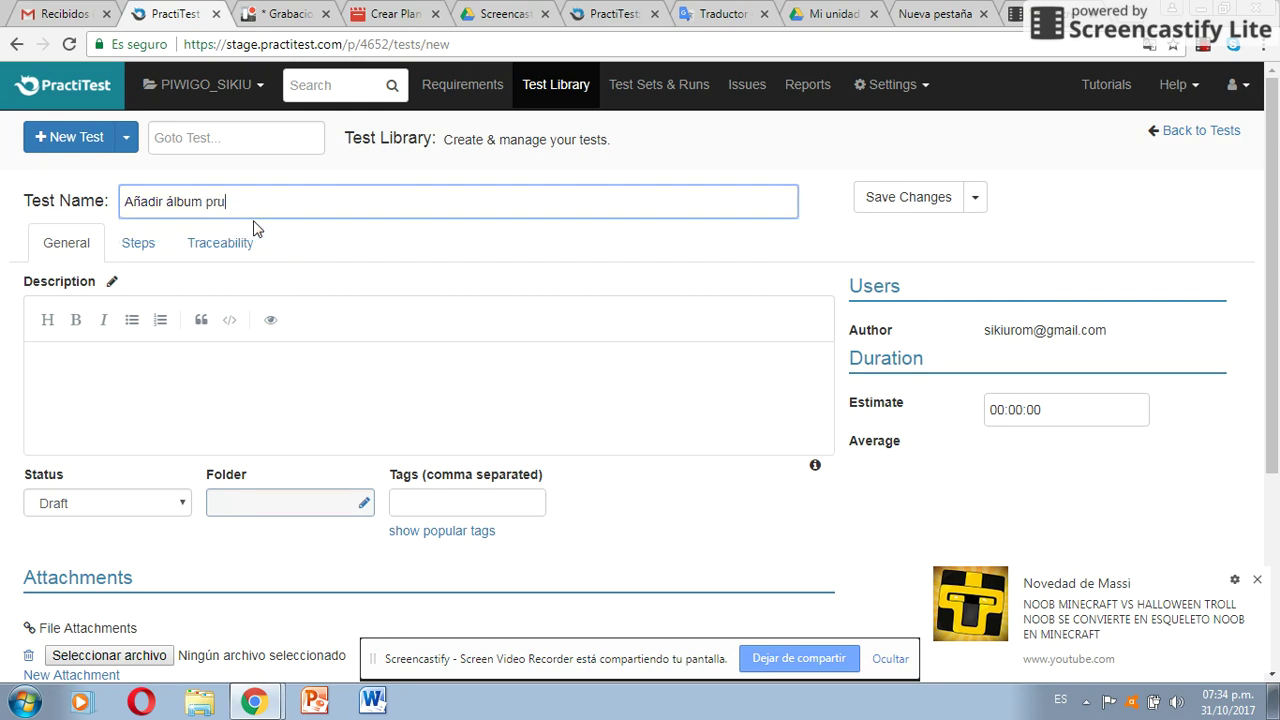
type("eba")
Fill in the test's description with "Añadir album de prueba al formulario web"
left_click(101, 362)
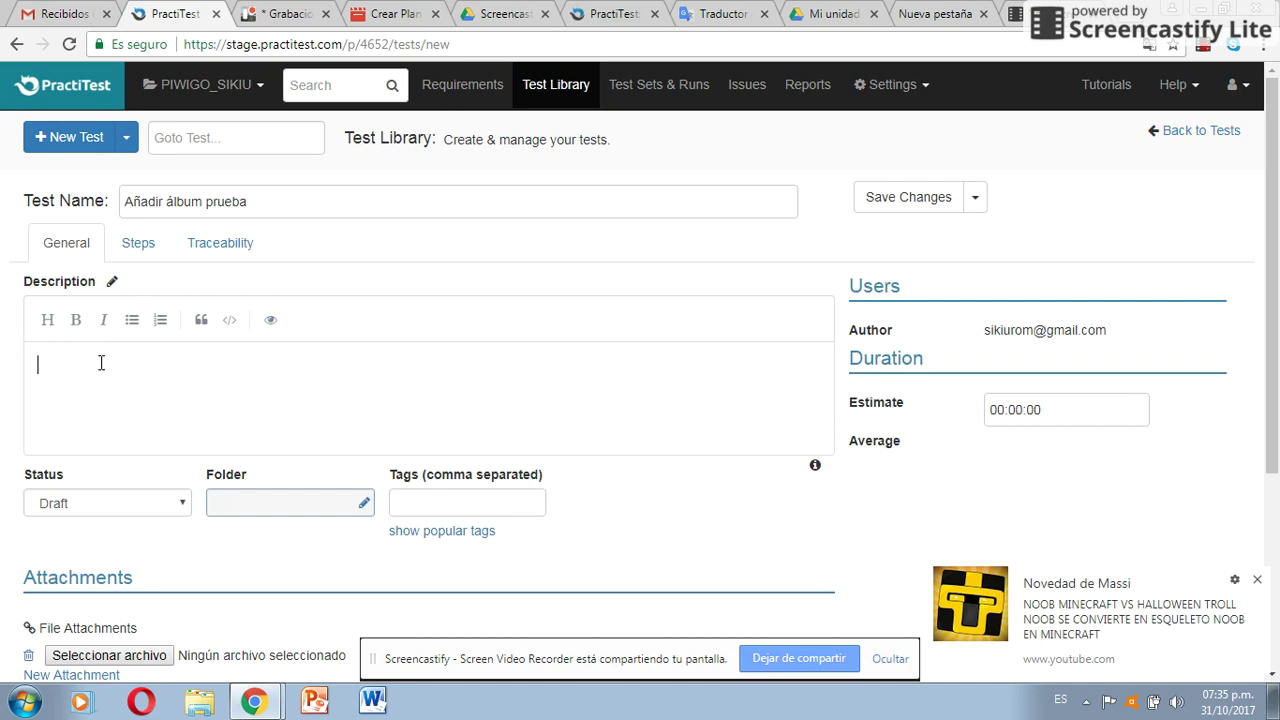
type("Añadir album de prueba al formul")
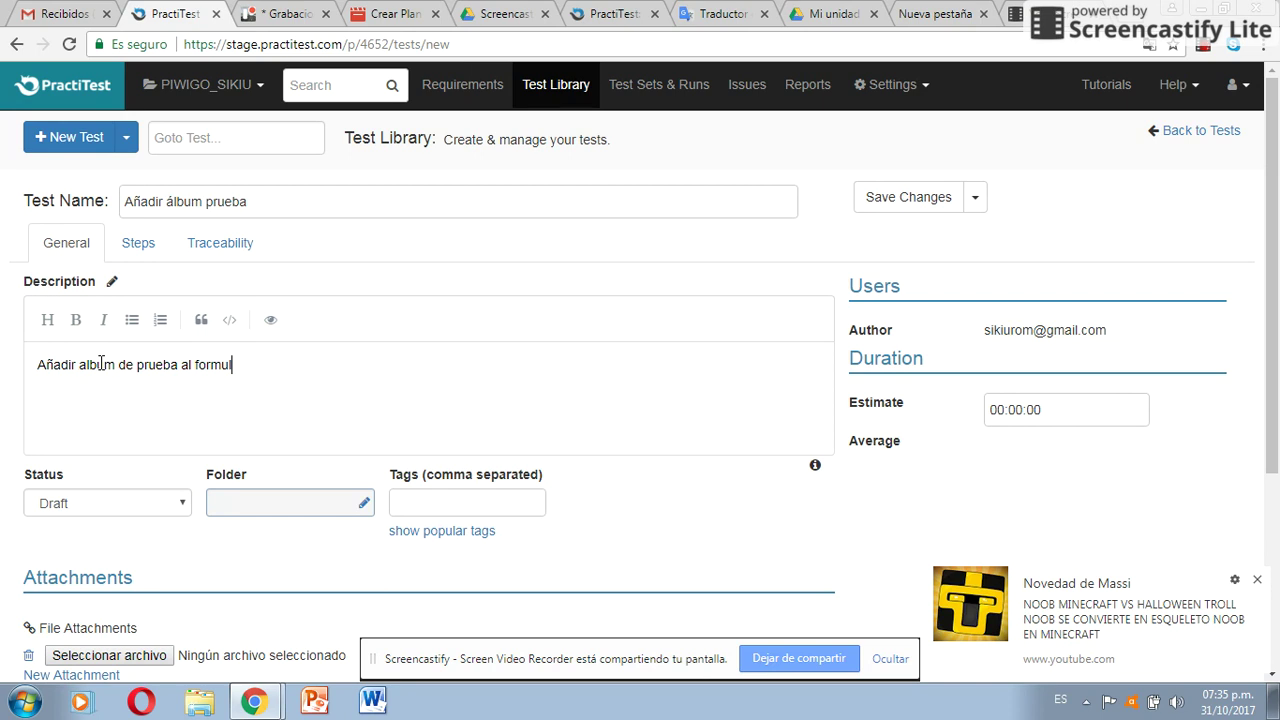
type("arioweb")
key("BackSpace")
key("BackSpace")
key("BackSpace")
type("e")
key("BackSpace")
type("web")
Set the test's status to Ready and its estimated duration to 00:03:00
left_click(182, 510)
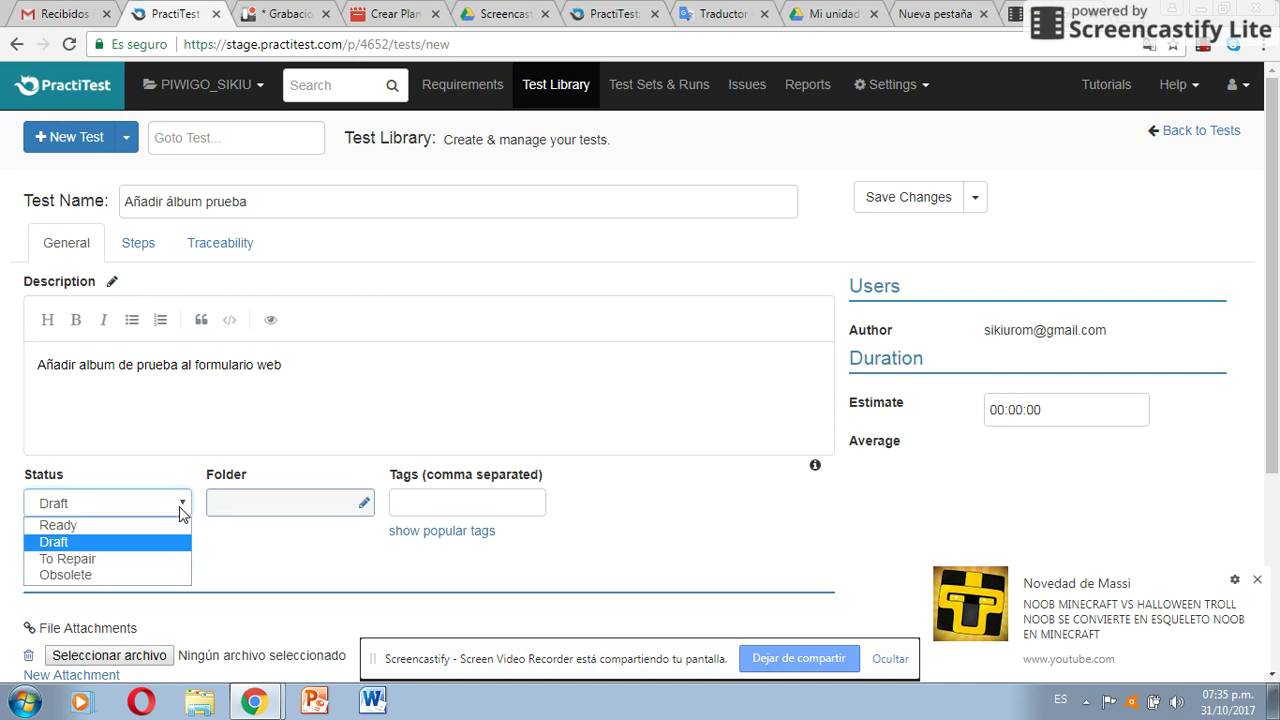
left_click(128, 535)
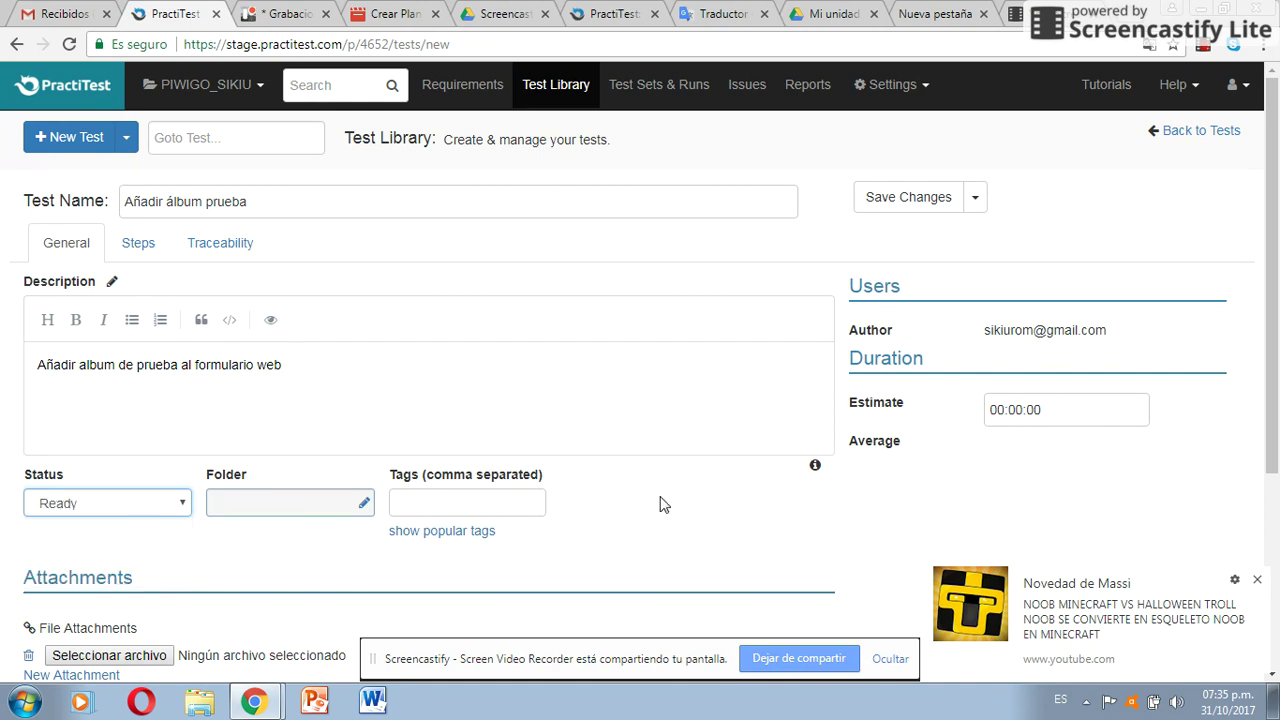
mouse_move(1275, 297)
left_mouse_down()
mouse_move(1268, 324)
mouse_move(1260, 294)
left_mouse_up()
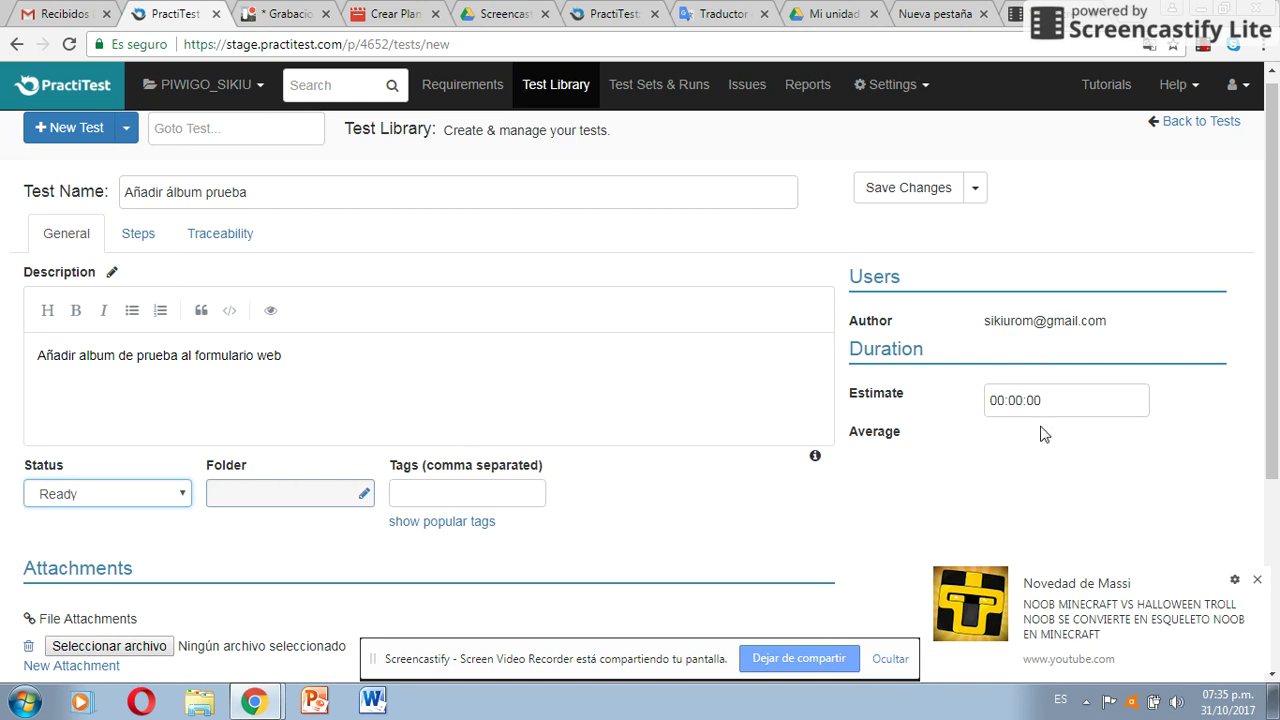
left_click(1018, 400)
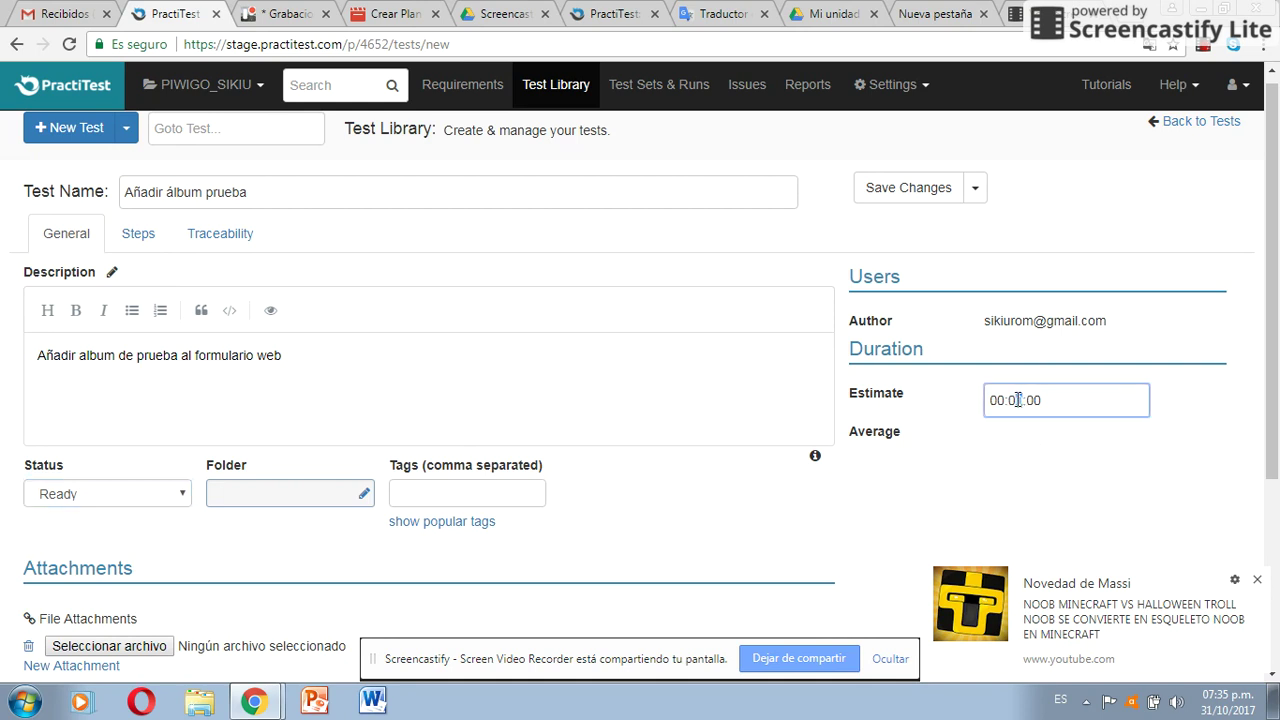
type("3")
Add test step 1 named "Acceder al modulo" with the description "Acceder al modulo Fotos/añadir formulario web"
left_click_drag(1276, 367, 1275, 497)
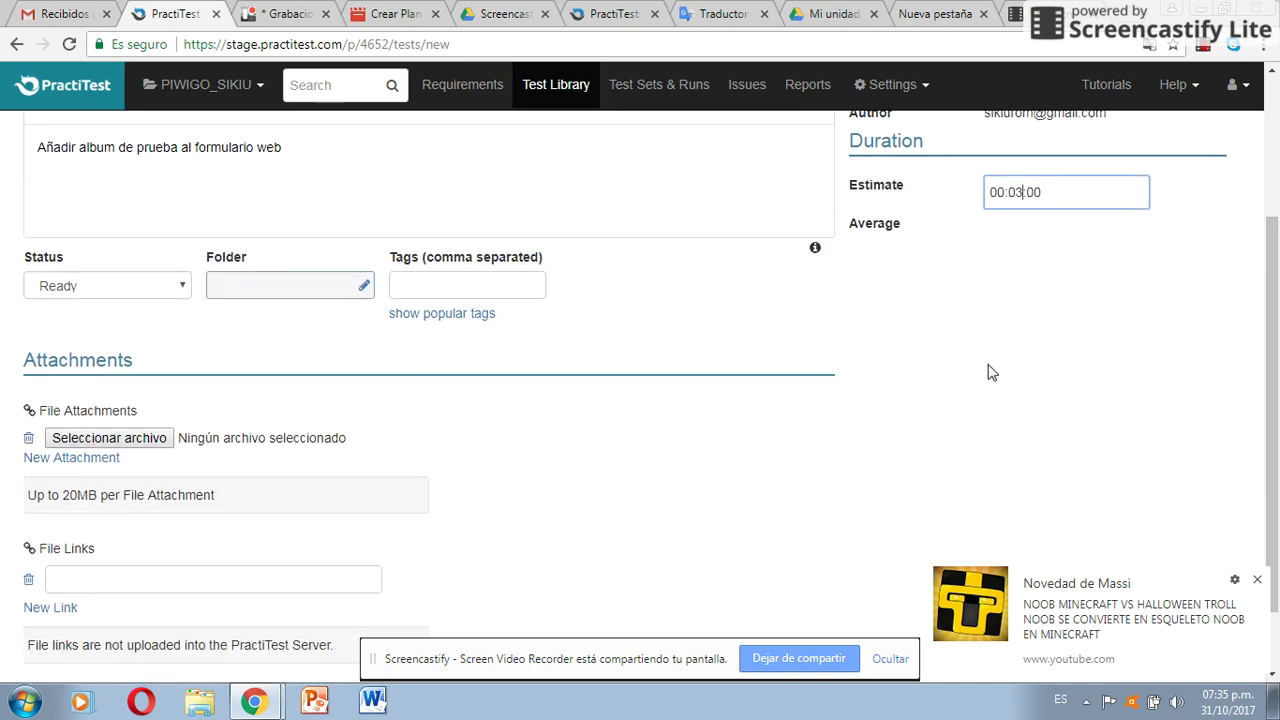
left_click_drag(1268, 391, 1262, 215)
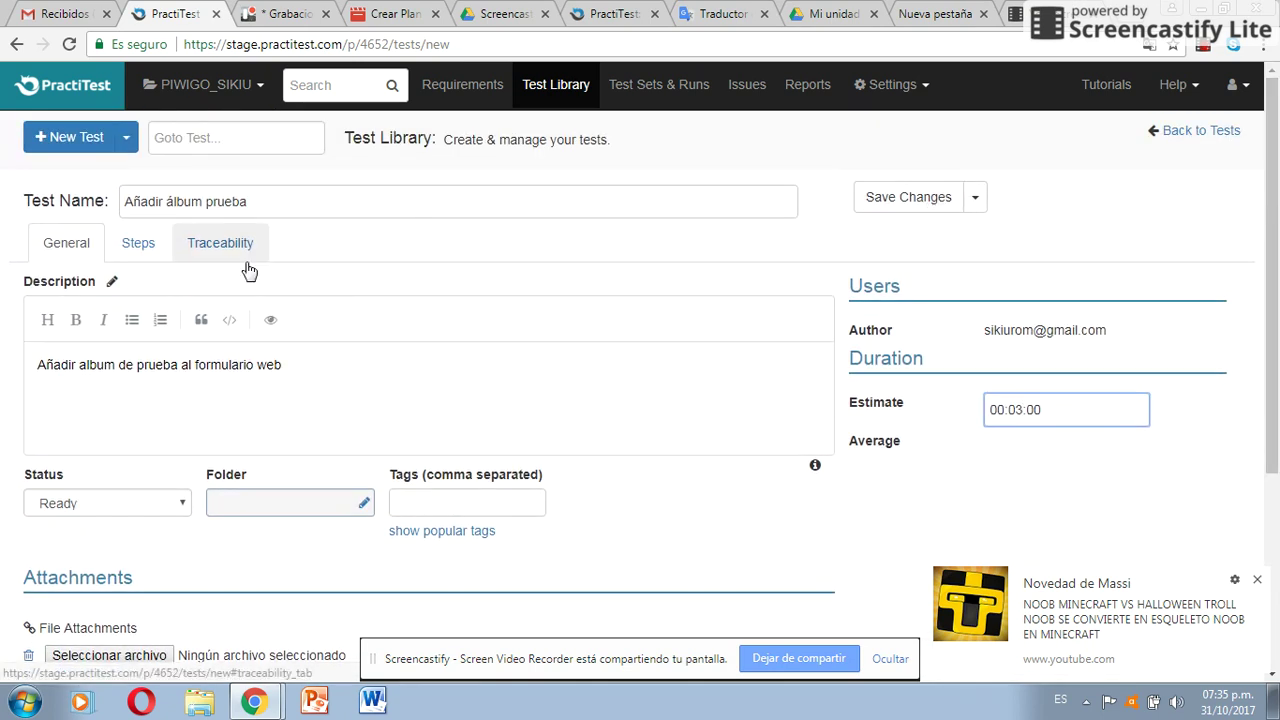
left_click(133, 252)
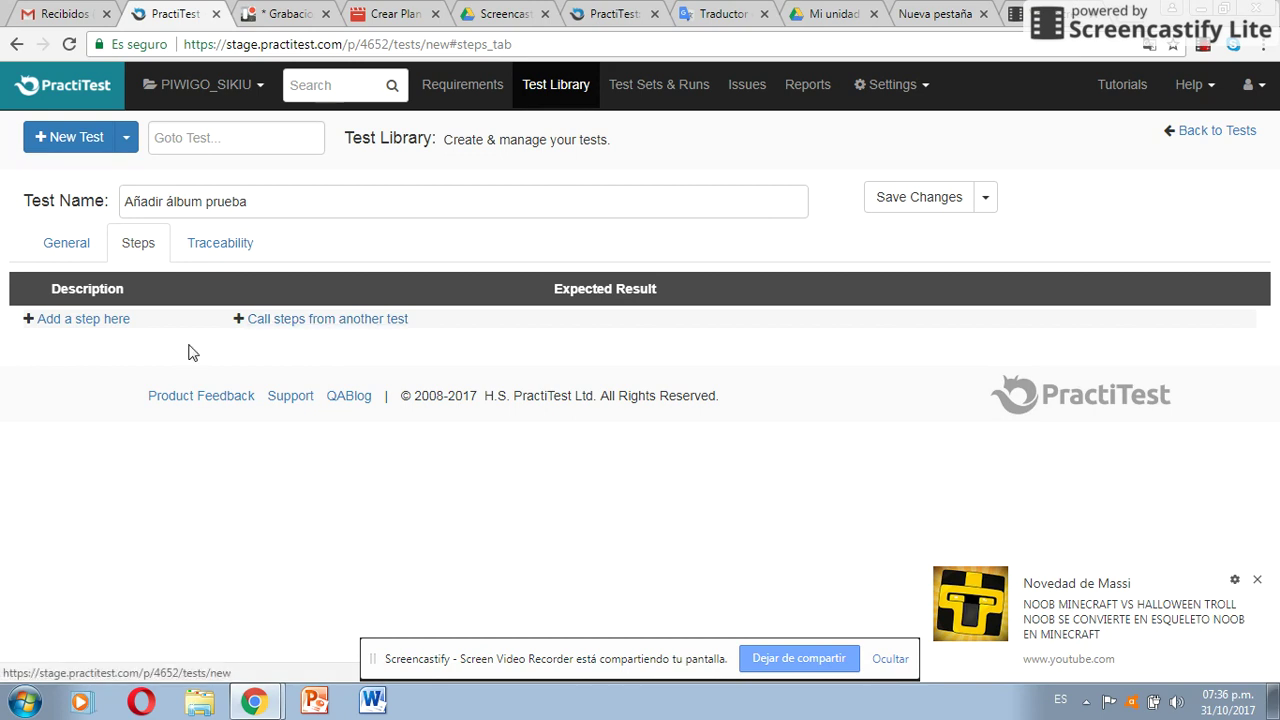
left_click(84, 320)
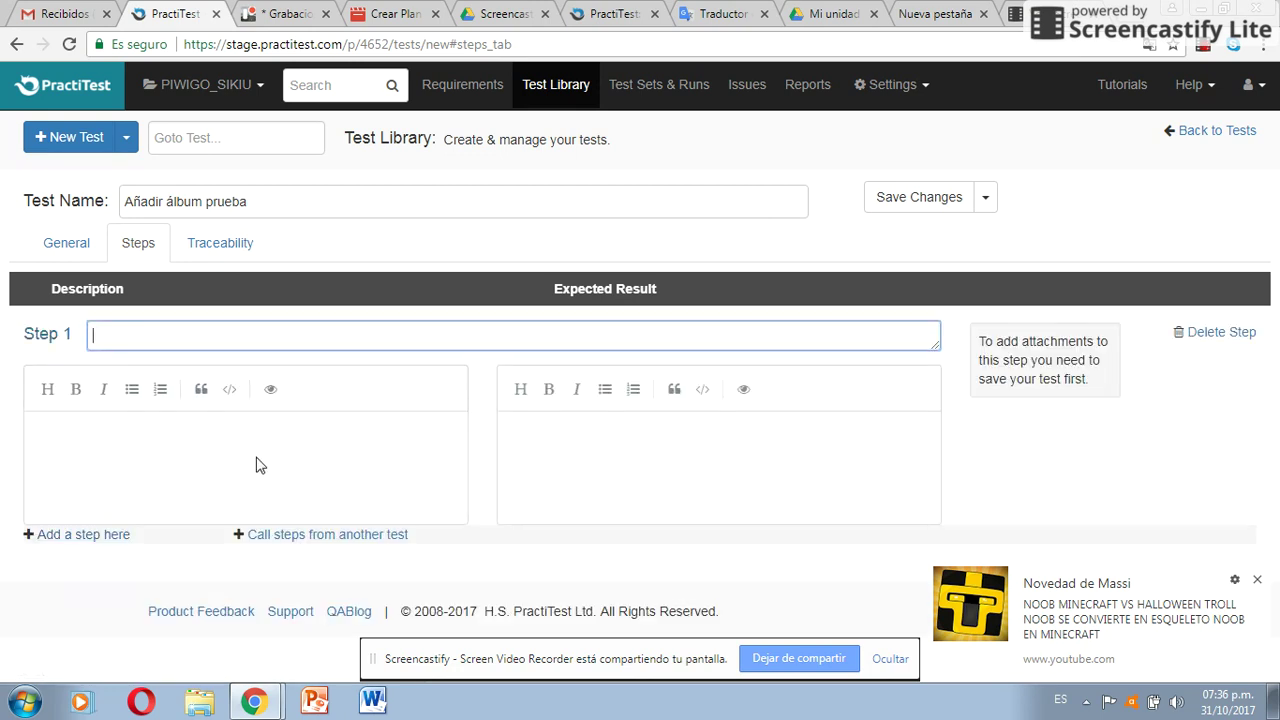
type("Acceder al modulo")
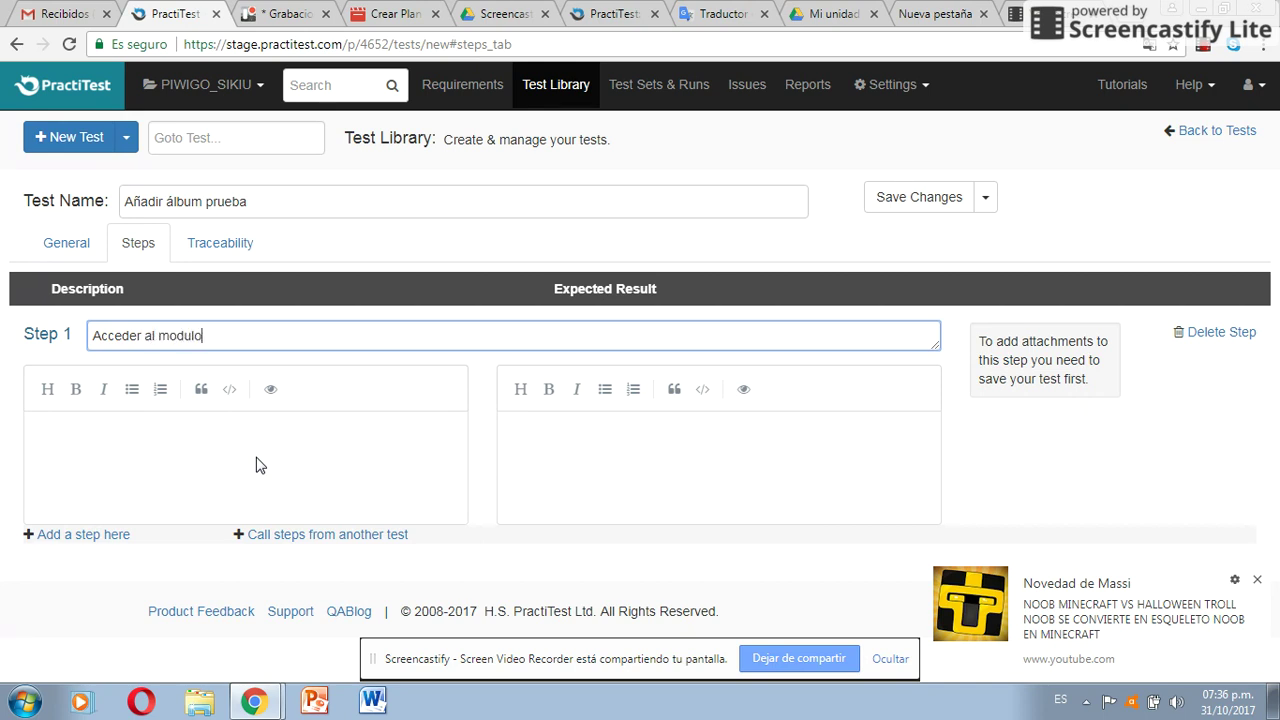
left_click(192, 456)
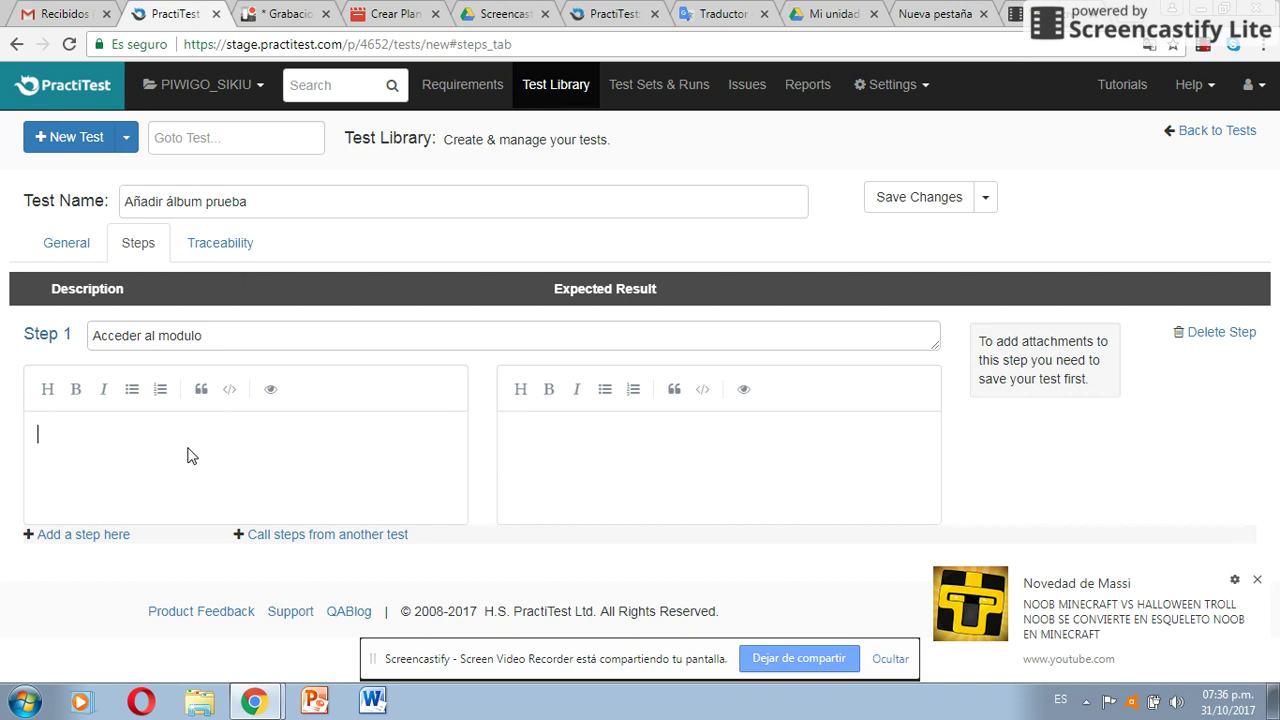
type("Acceder")
type("al modulo")
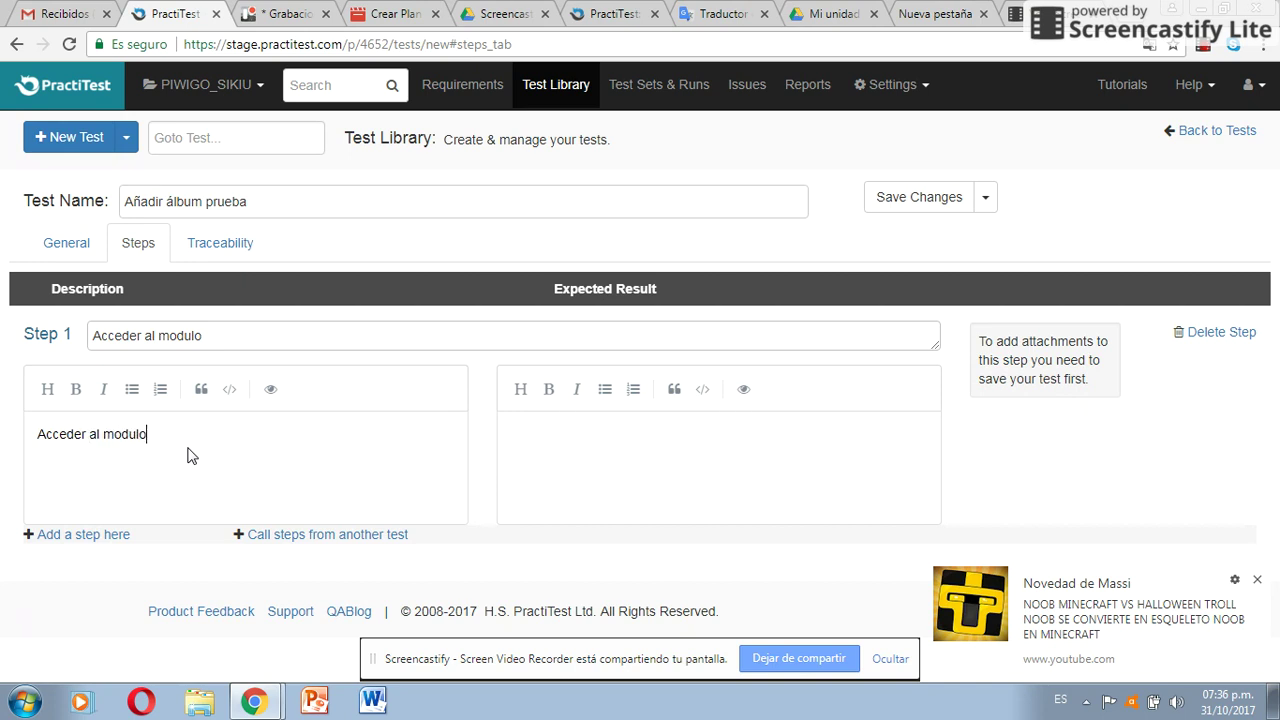
type(" Fotos/añadir formulario web")
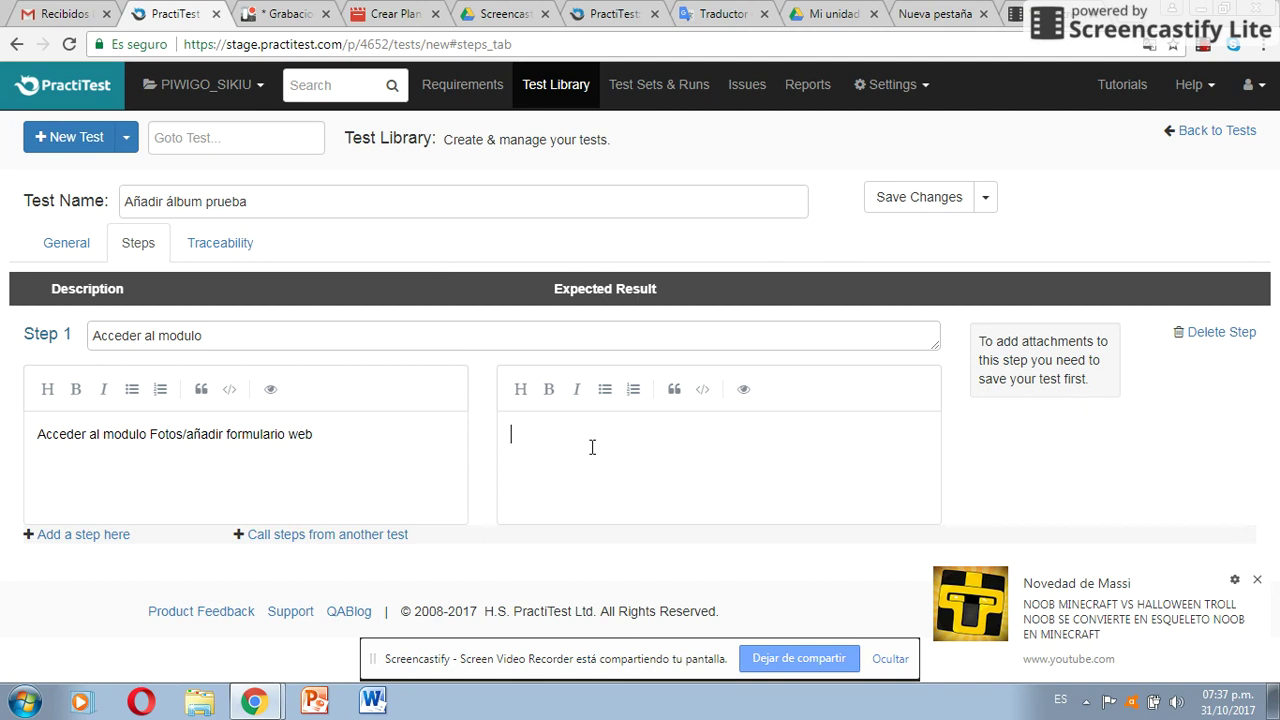
Enter step 1's expected result as "Permite la acción muestra la posibilidad de seleccionar album, añadir nuevo album y administrar permisos"
type("Permite la acción muestra")
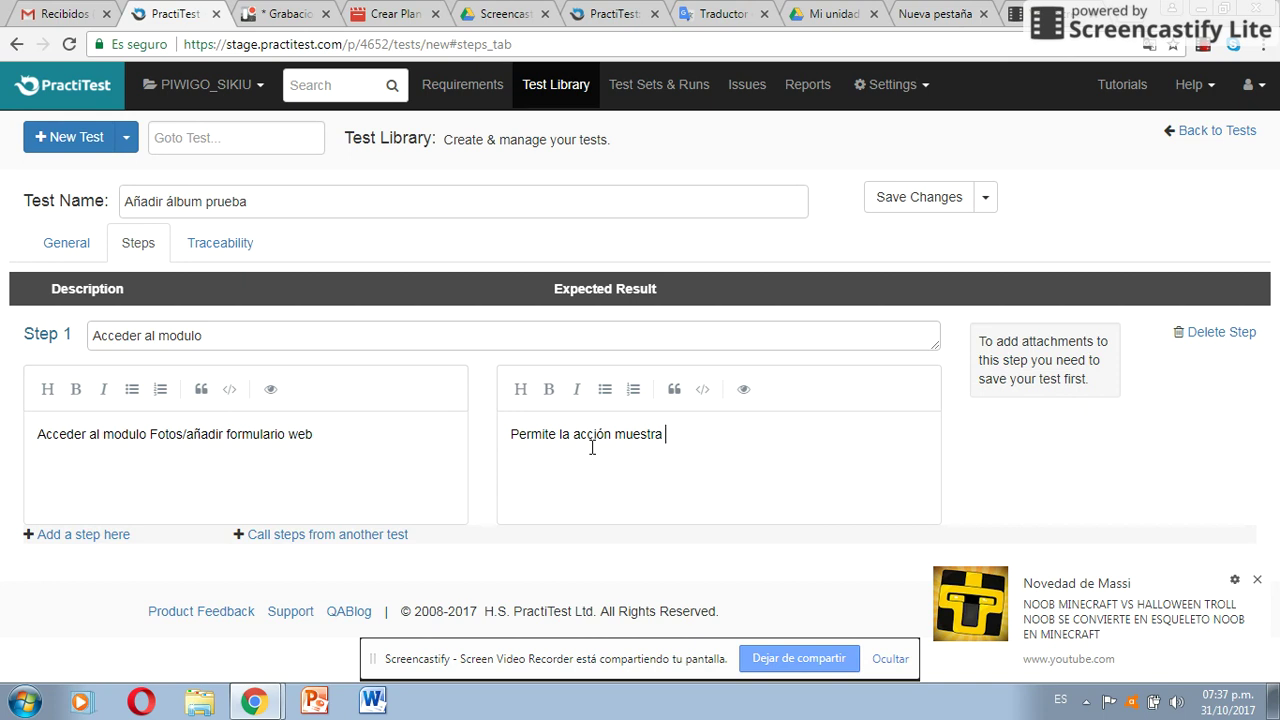
type(" la posibilidad de s")
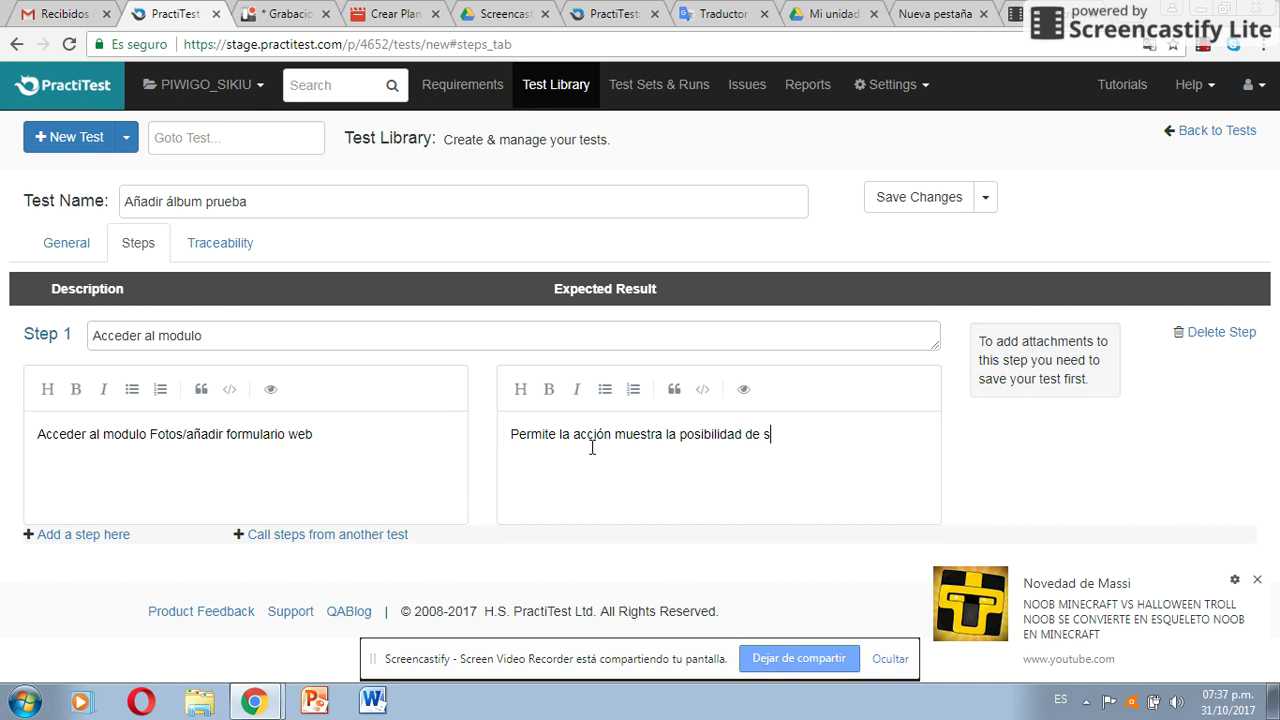
type("eleccionar")
type("album")
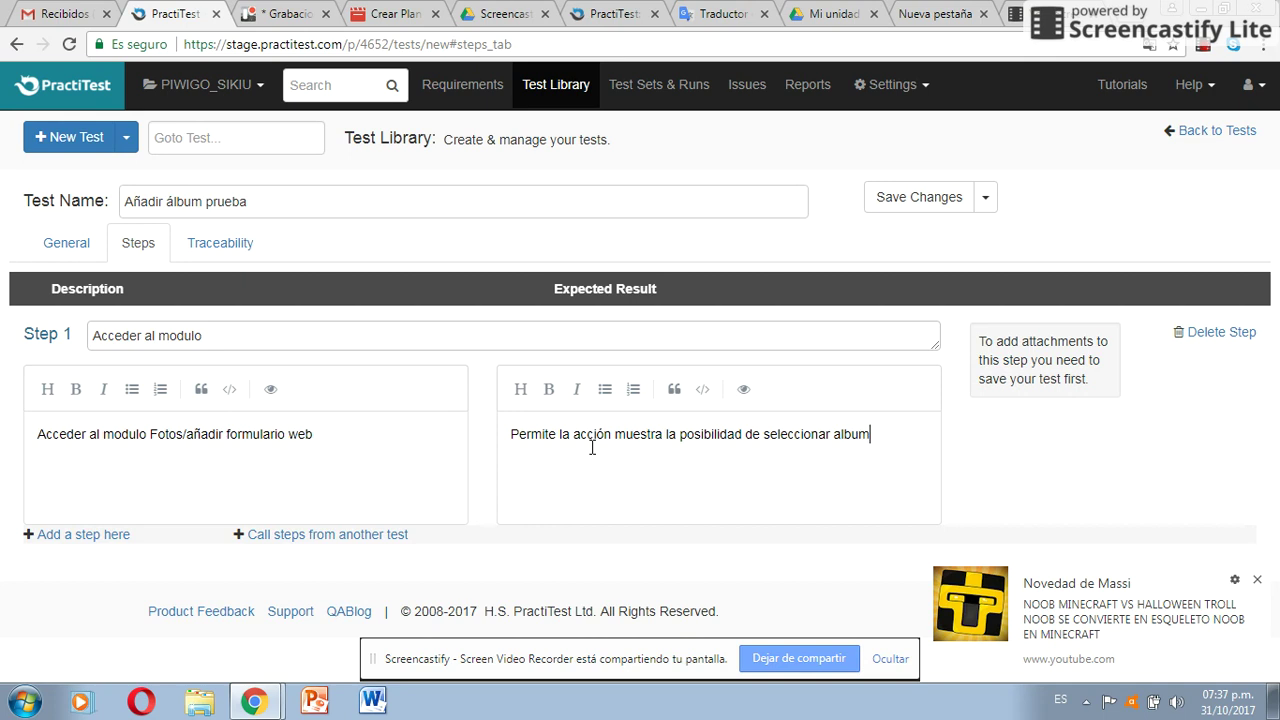
type(", añadir nuevo album - administrar permisos")
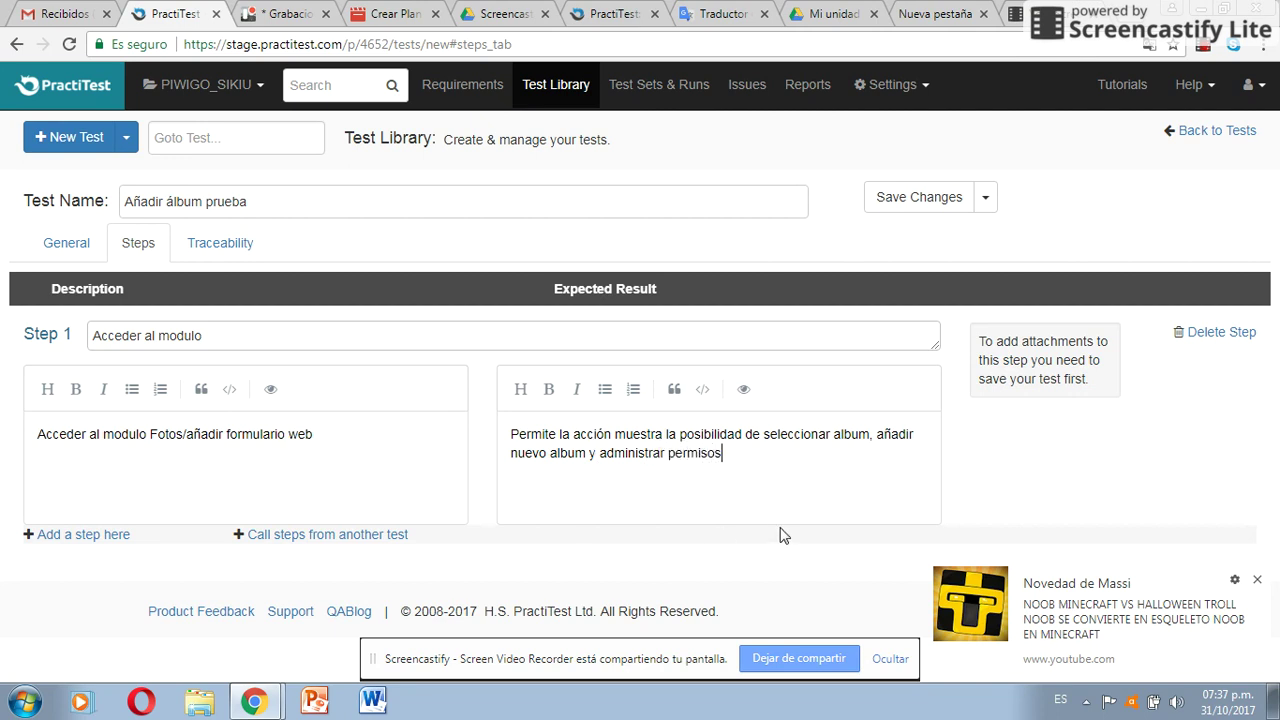
Add test step 2 named "Añadir album" with the description "Hacer click en añadir nuevo album"
left_click(87, 535)
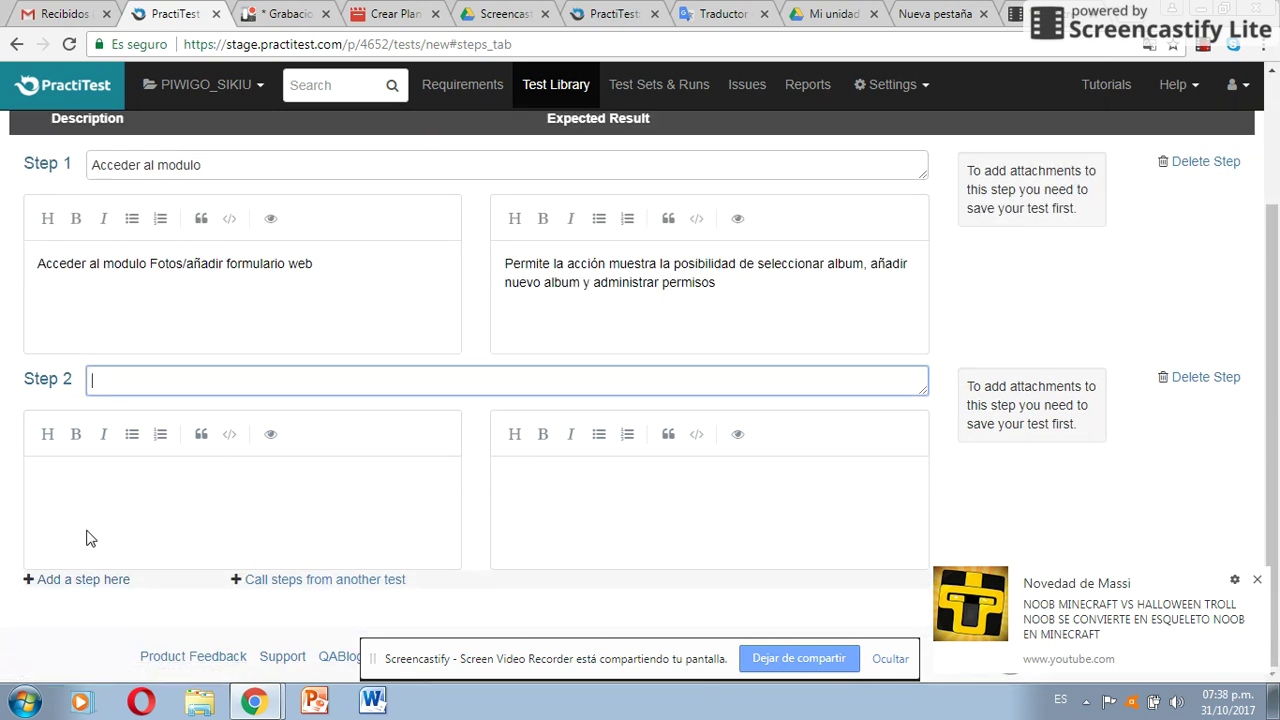
type("Añadir album")
left_click(159, 490)
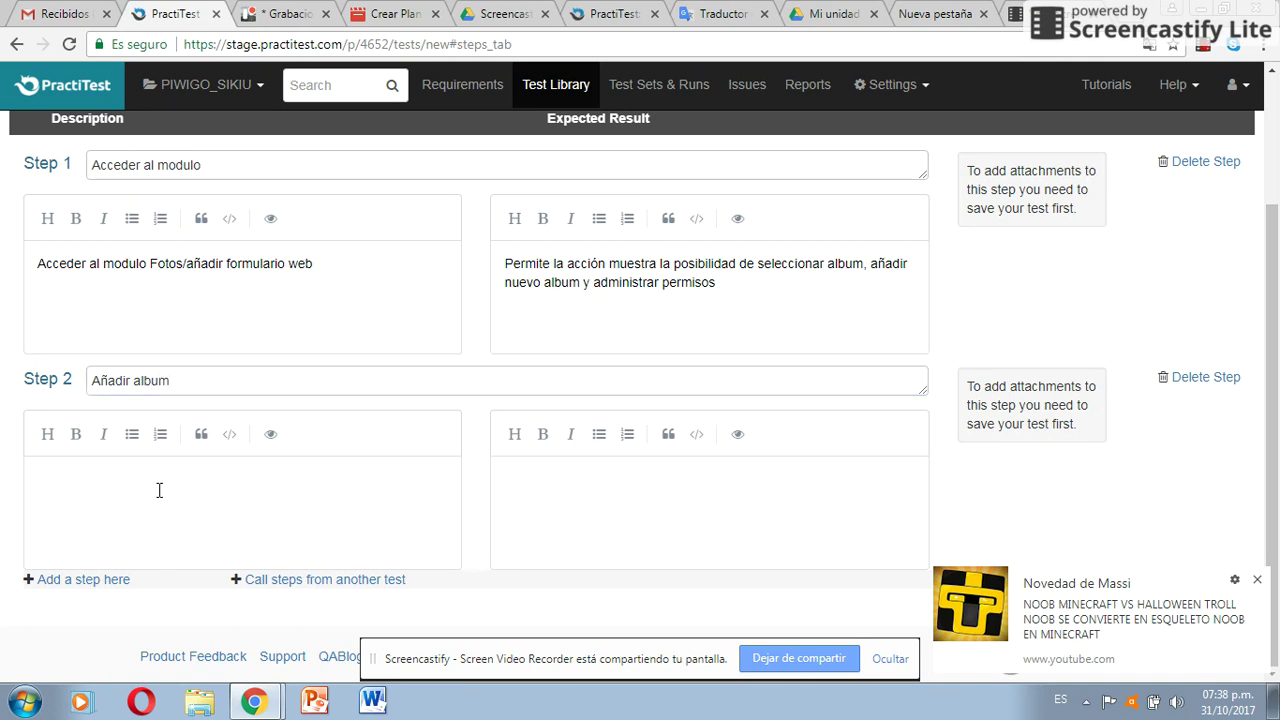
type("Hacer click en añadir nuevo album")
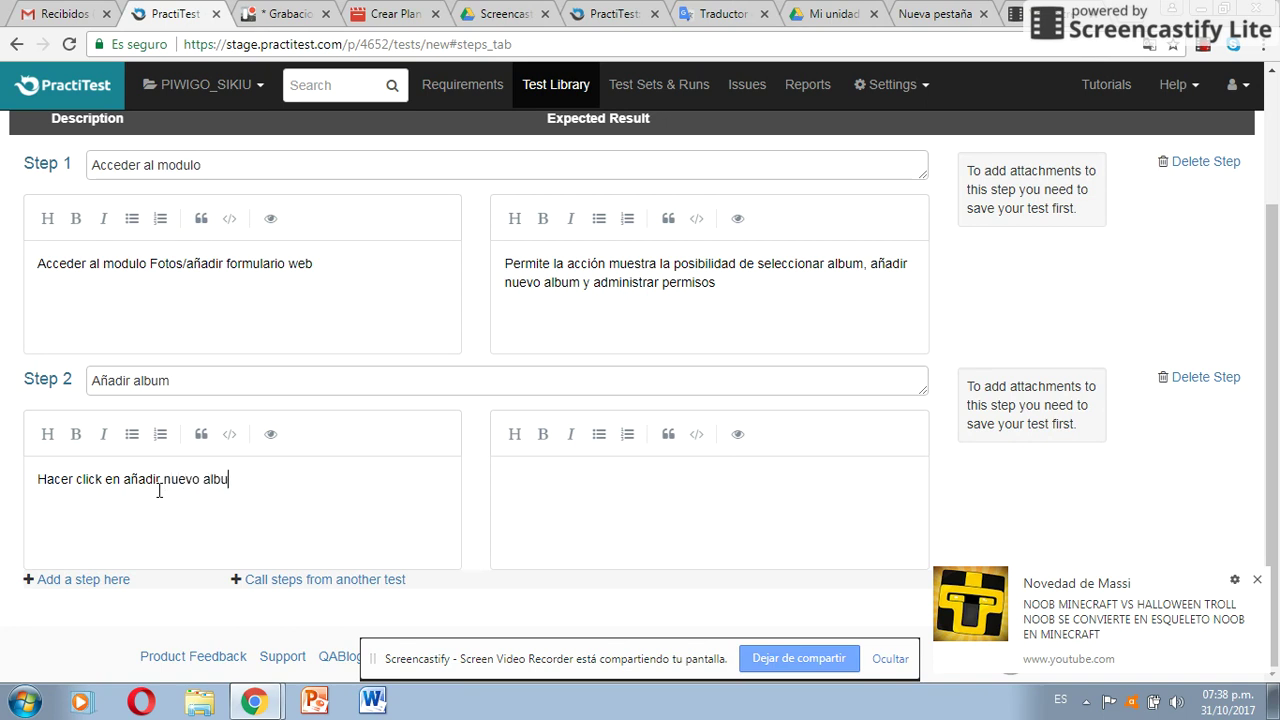
Enter step 2's expected result as "Devuelve pantalla con una drop dawon para seleccionar album padre, cargar nuevo album y boton crear habilitado"
left_click(583, 517)
type("Devuelve pantalla")
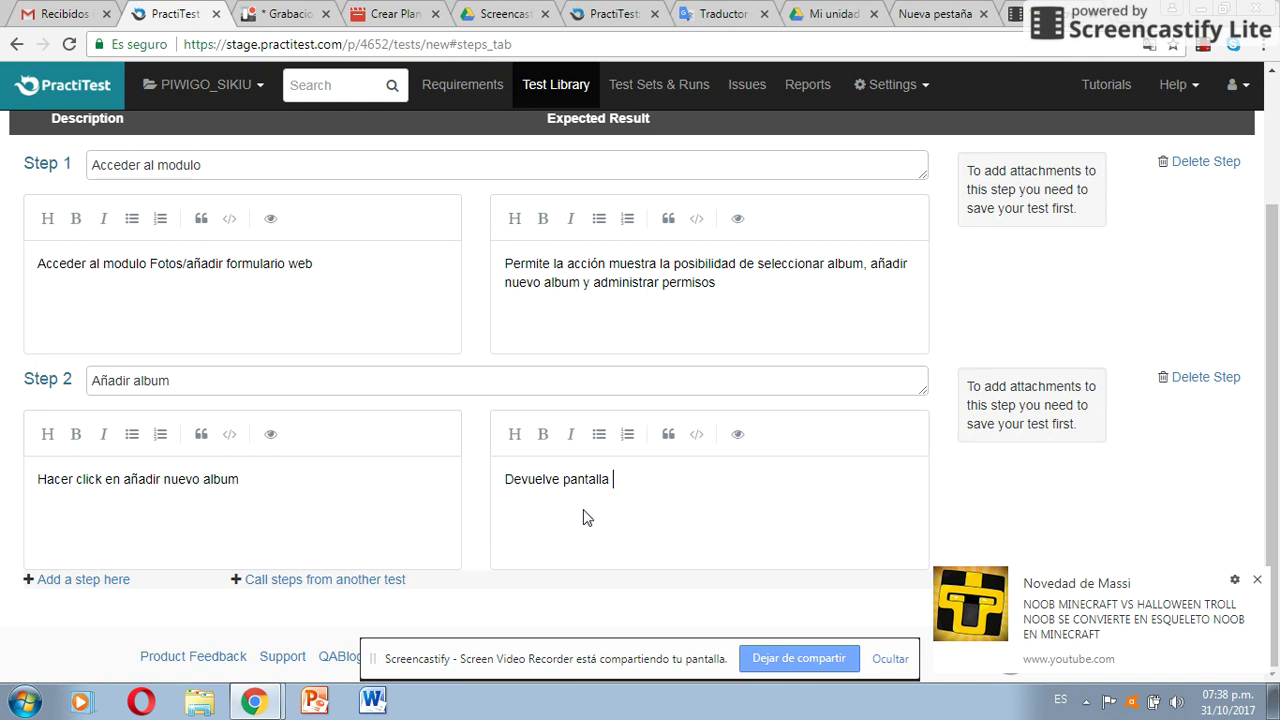
type(" con una drop dawon para se")
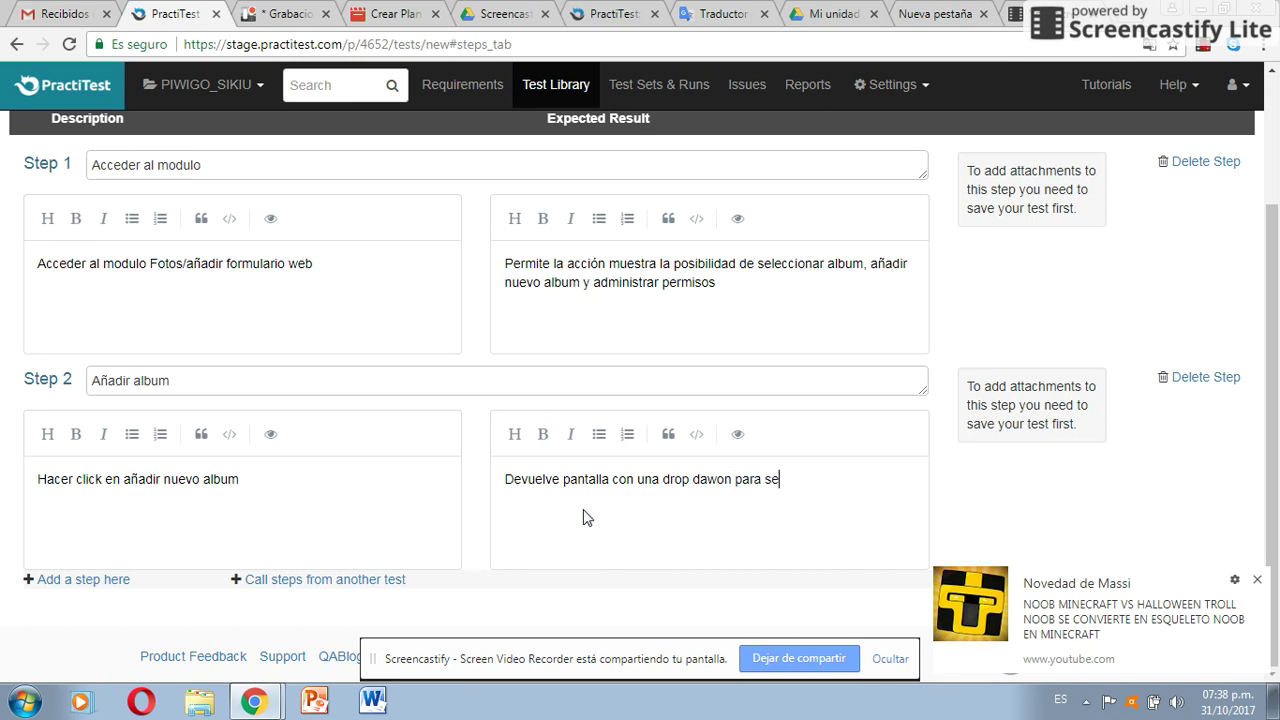
type("leccionar album padre")
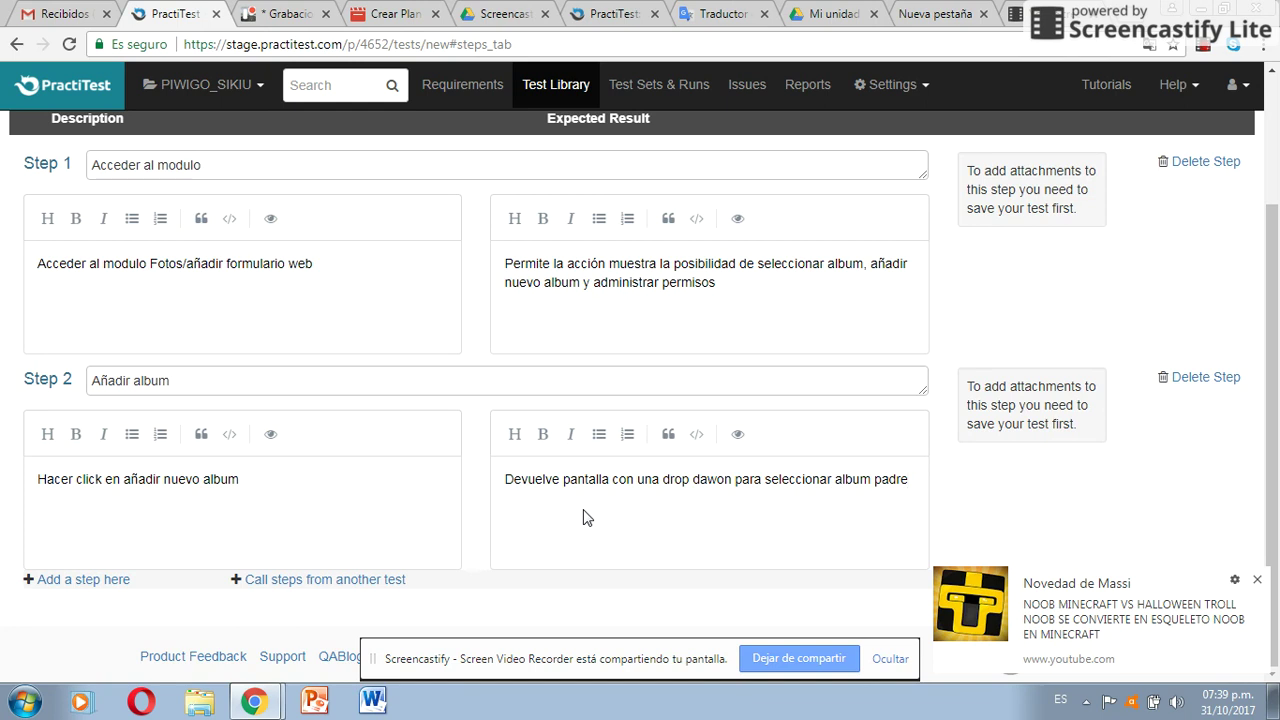
type(", cargar nuevo album y boton crear habilitado")
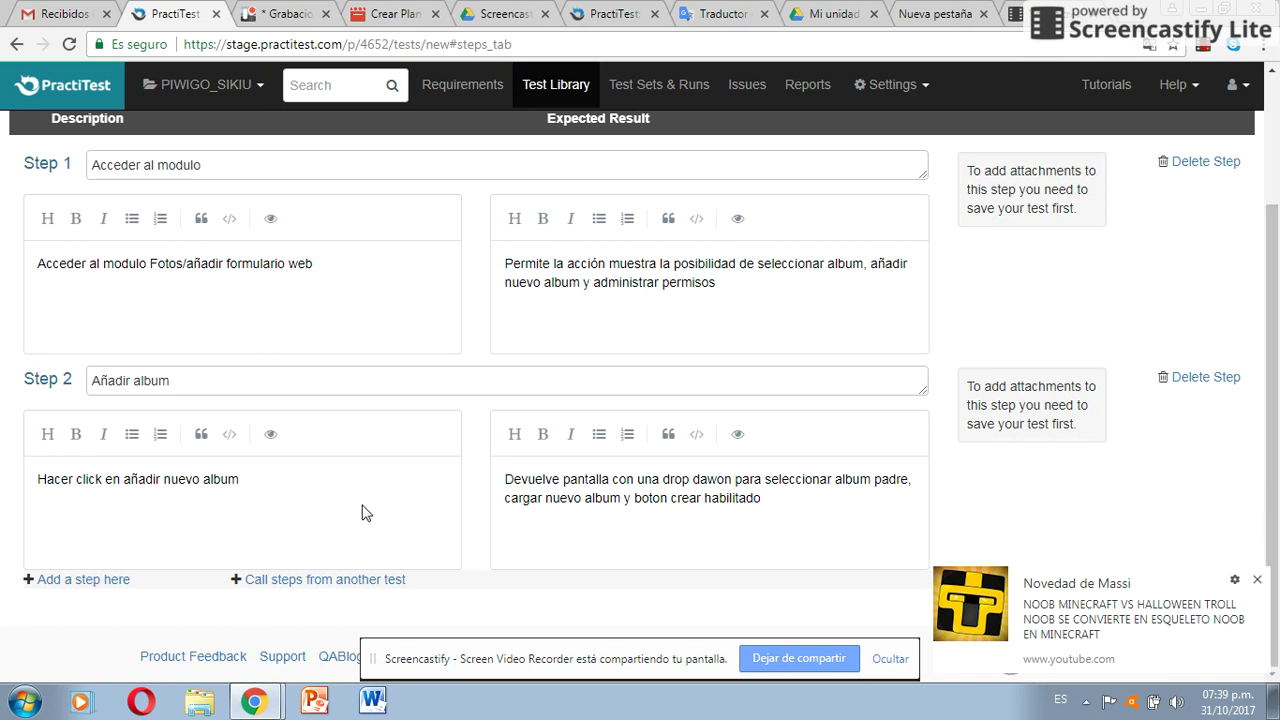
Add test step 3 named "Álbum padre" with the description "Seleccionar album padre, cargar nombre de album y hacer click en crear"
left_click(80, 582)
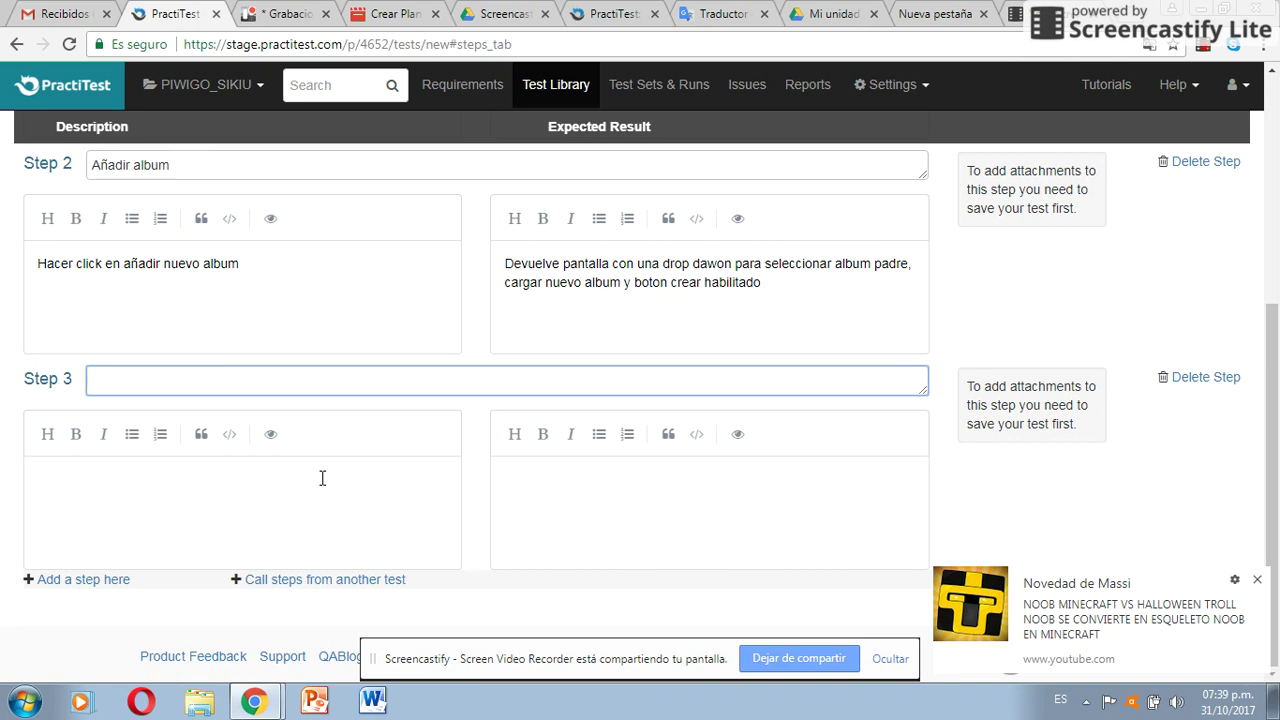
type("Album padre")
right_click(119, 380)
left_click(163, 396)
left_click(61, 484)
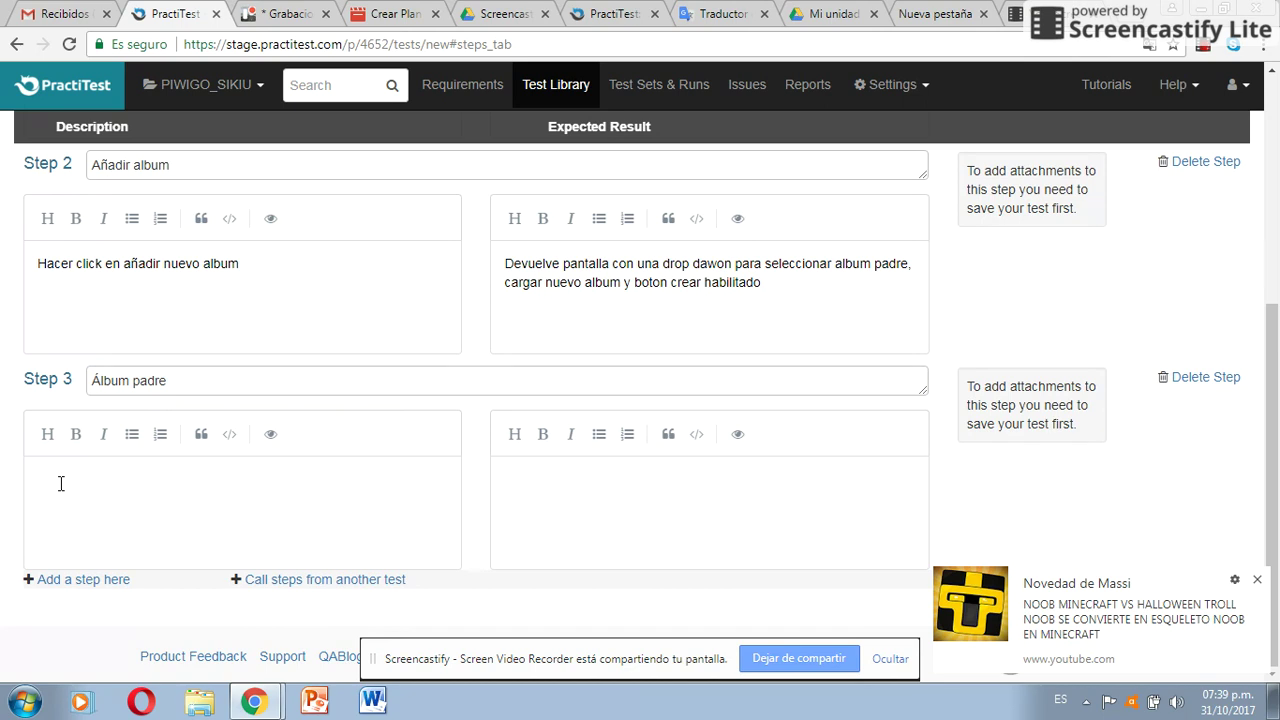
type("Seleccionar album padre, cargar")
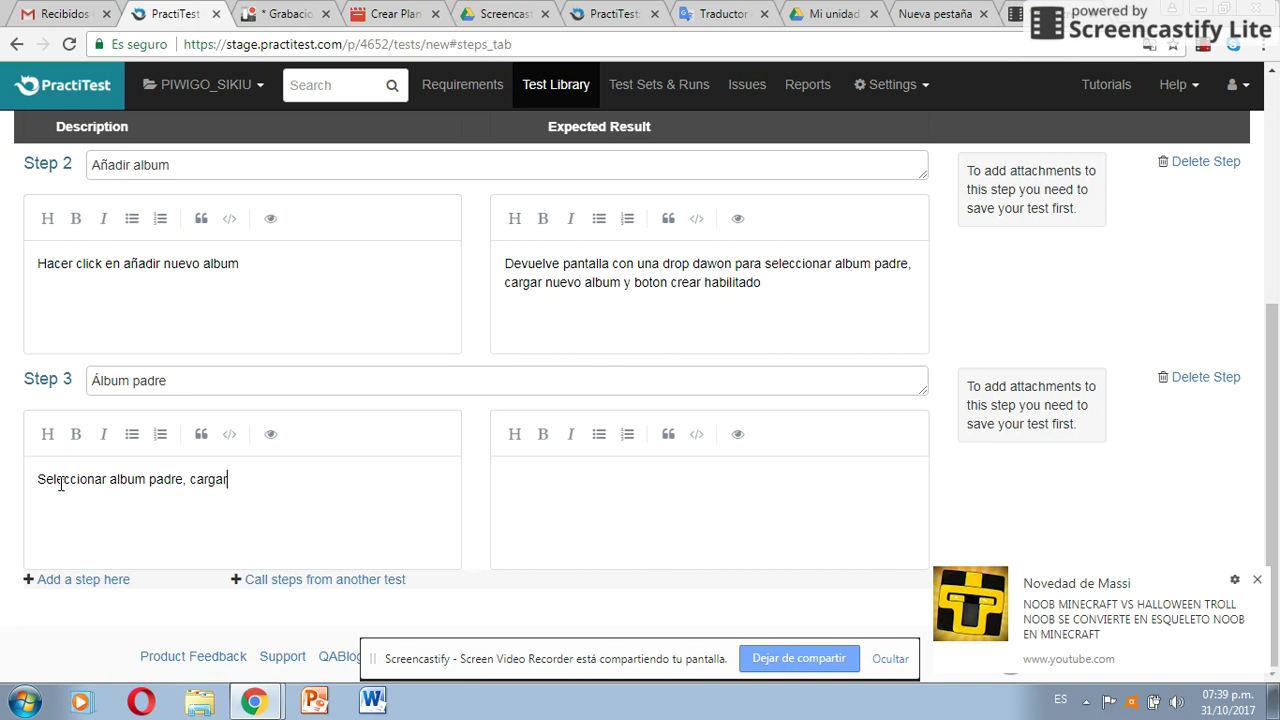
type(" nombre de album y hacer ")
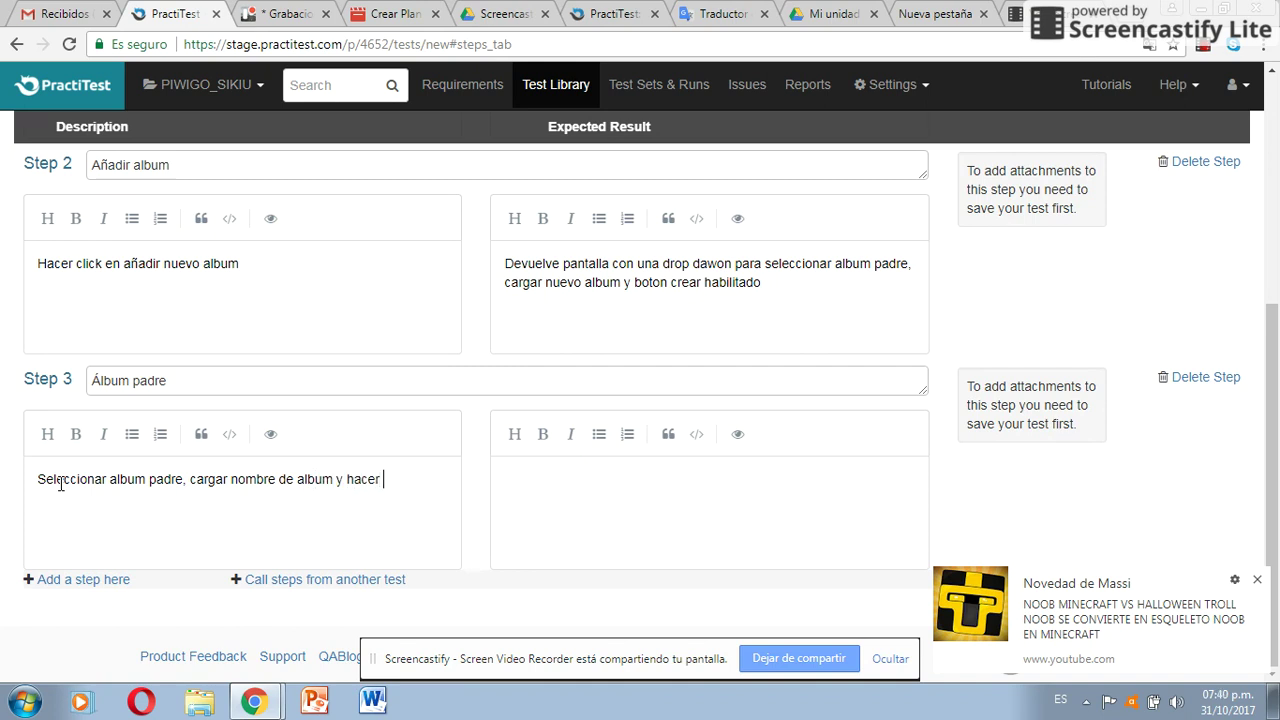
type("click en crear")
Enter step 3's expected result as "Permite la acción y muestra el nuevo album vreado"
left_click(565, 490)
type("Permite la acción")
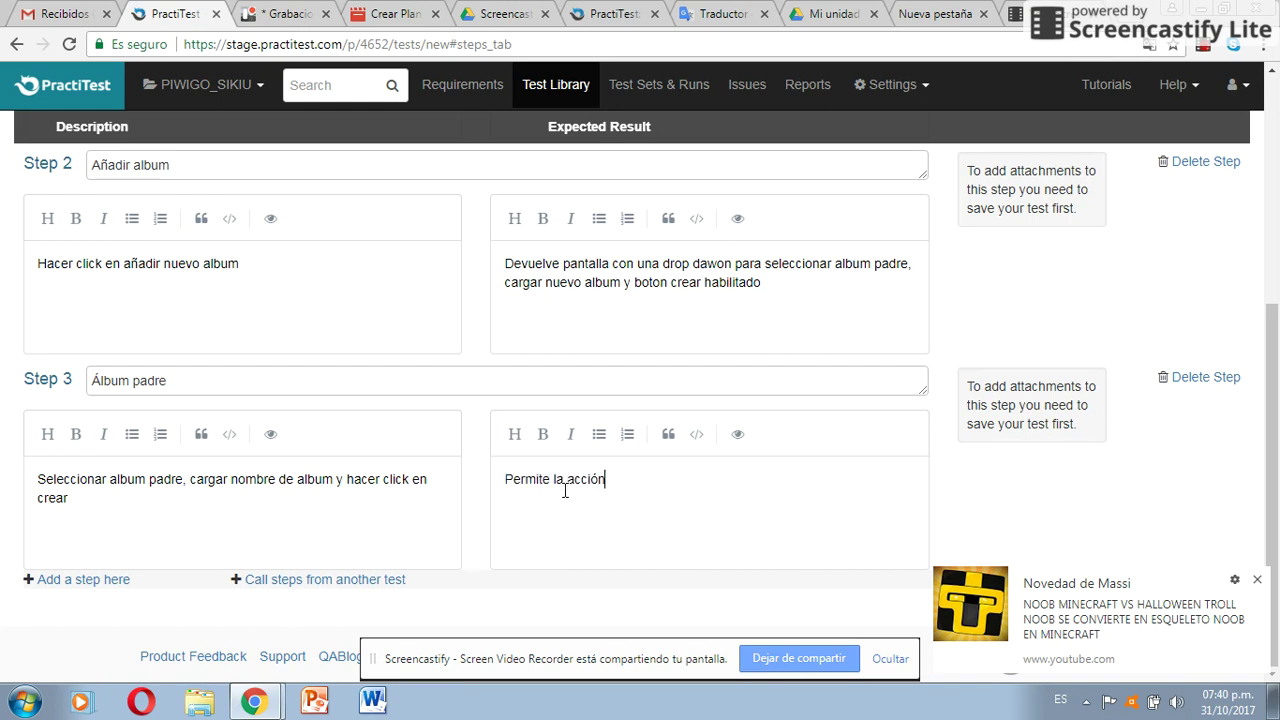
type(" y muestra el nuevo albu")
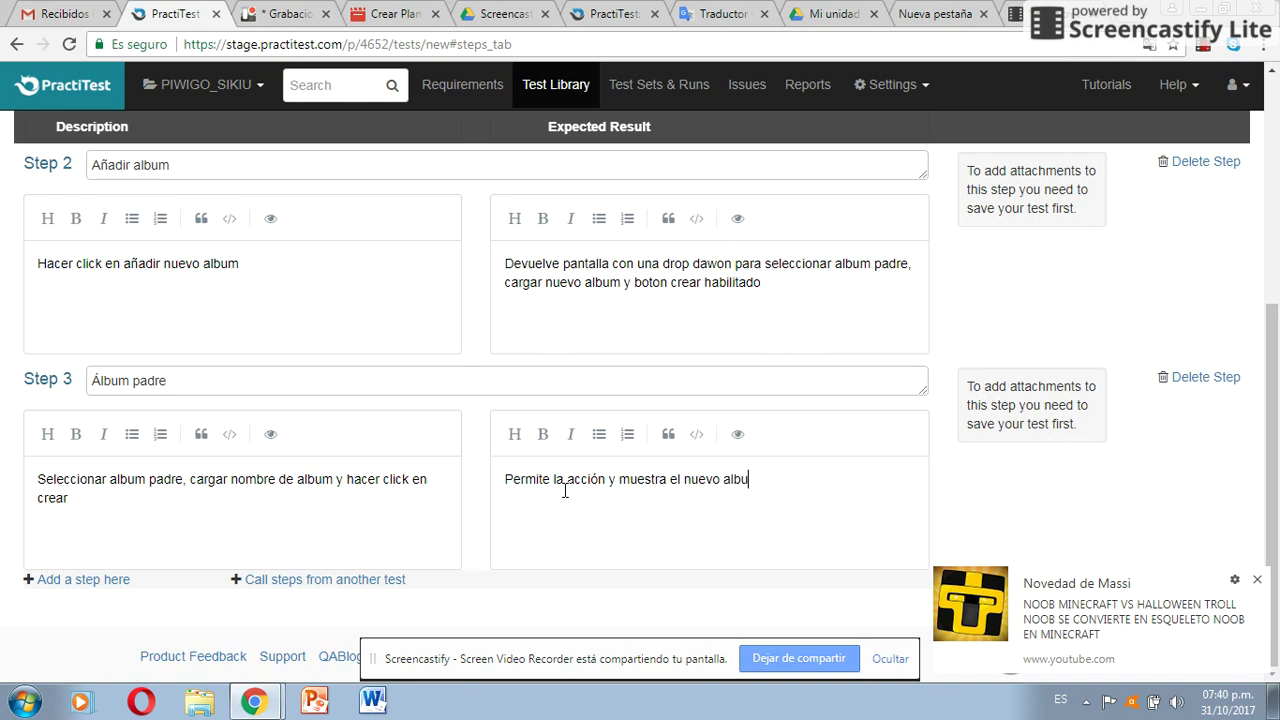
type("m vreado")
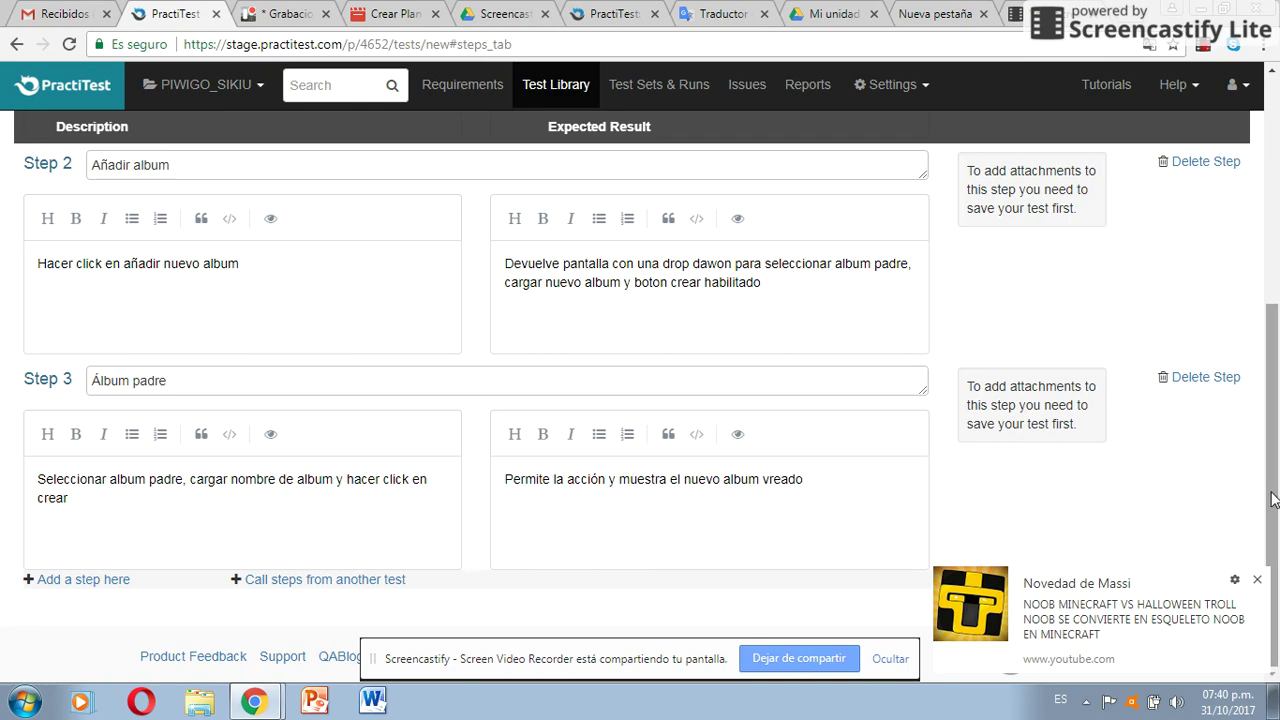
Save the new test case "Añadir álbum prueba" and look over its saved steps
left_click_drag(1272, 498, 1268, 262)
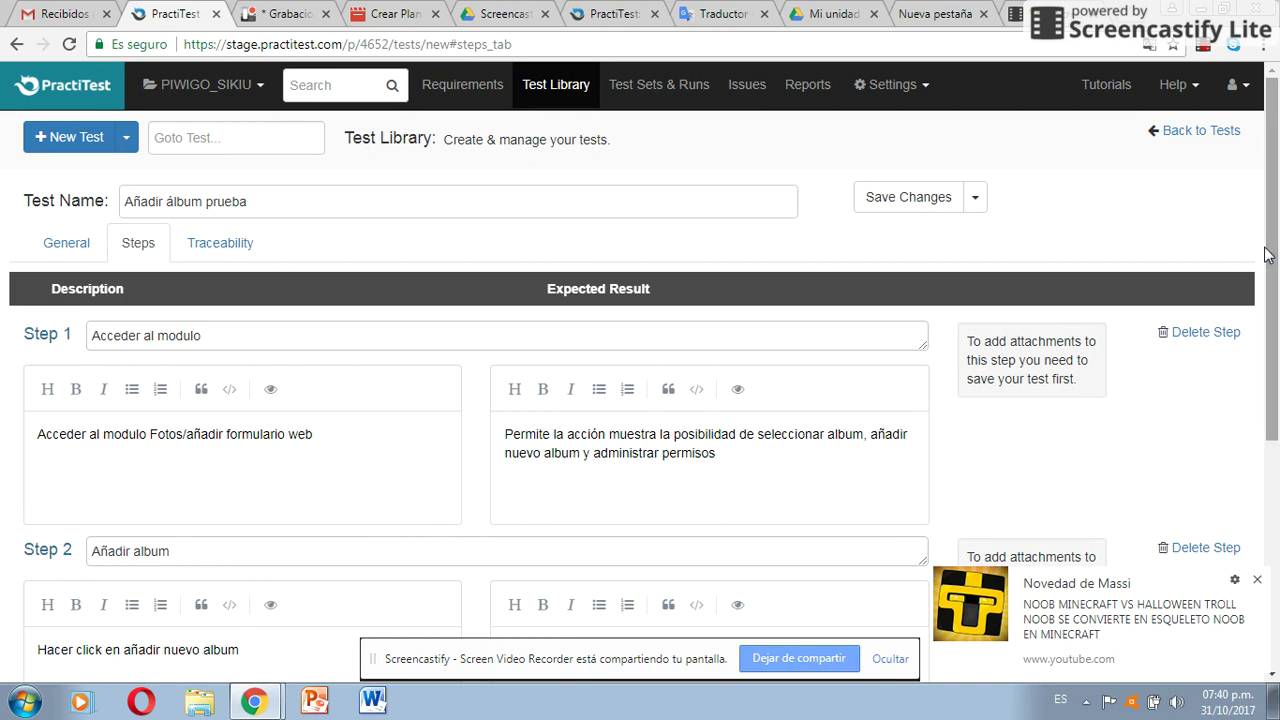
left_click(888, 202)
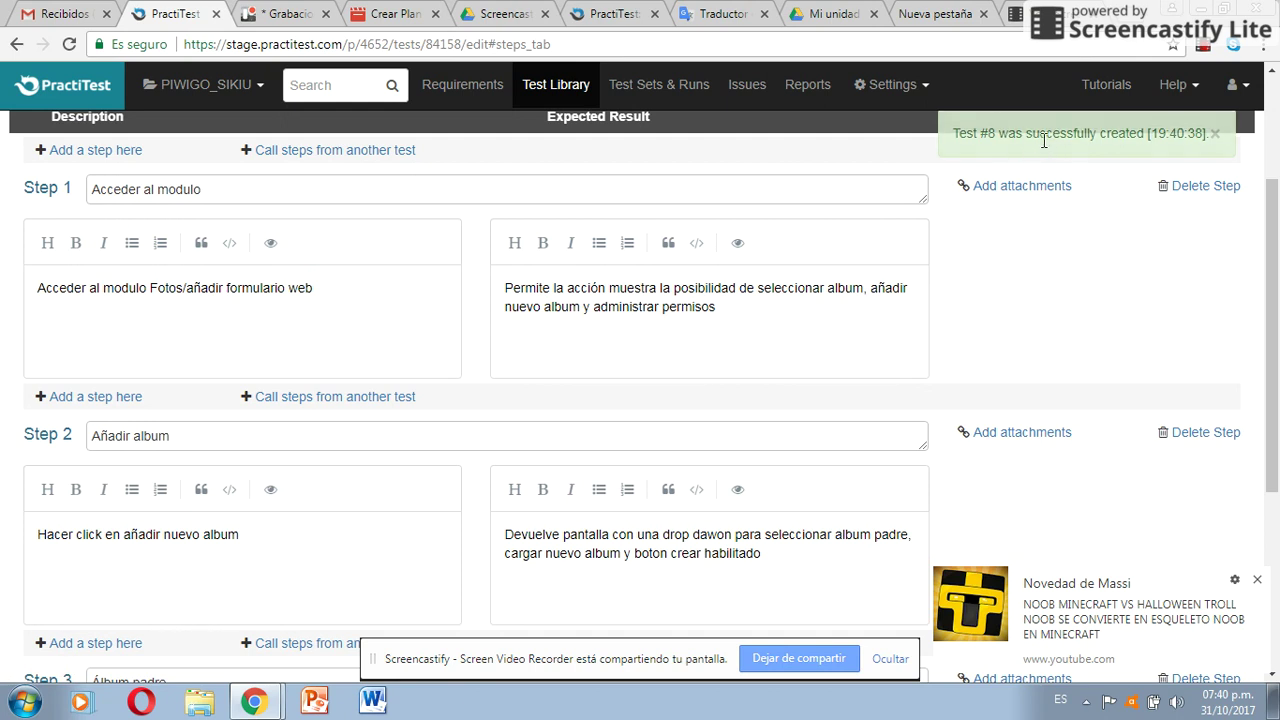
left_click_drag(1274, 252, 1272, 285)
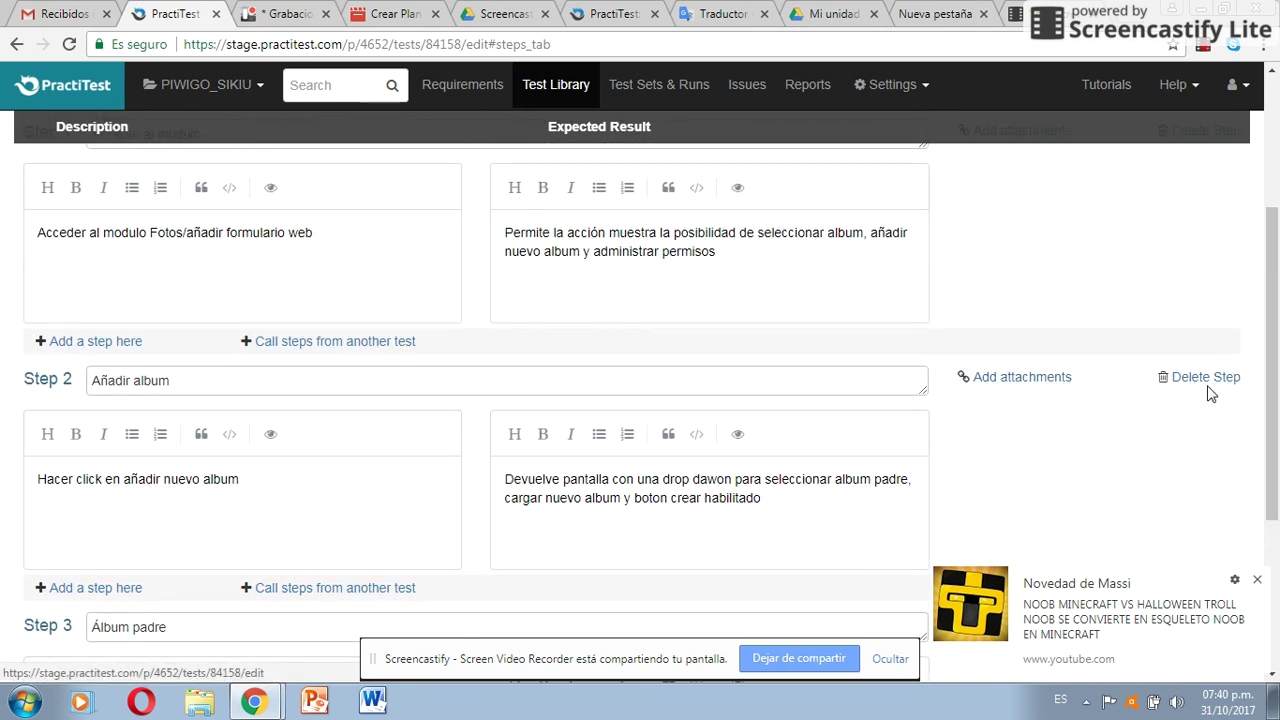
left_click_drag(1272, 384, 1262, 253)
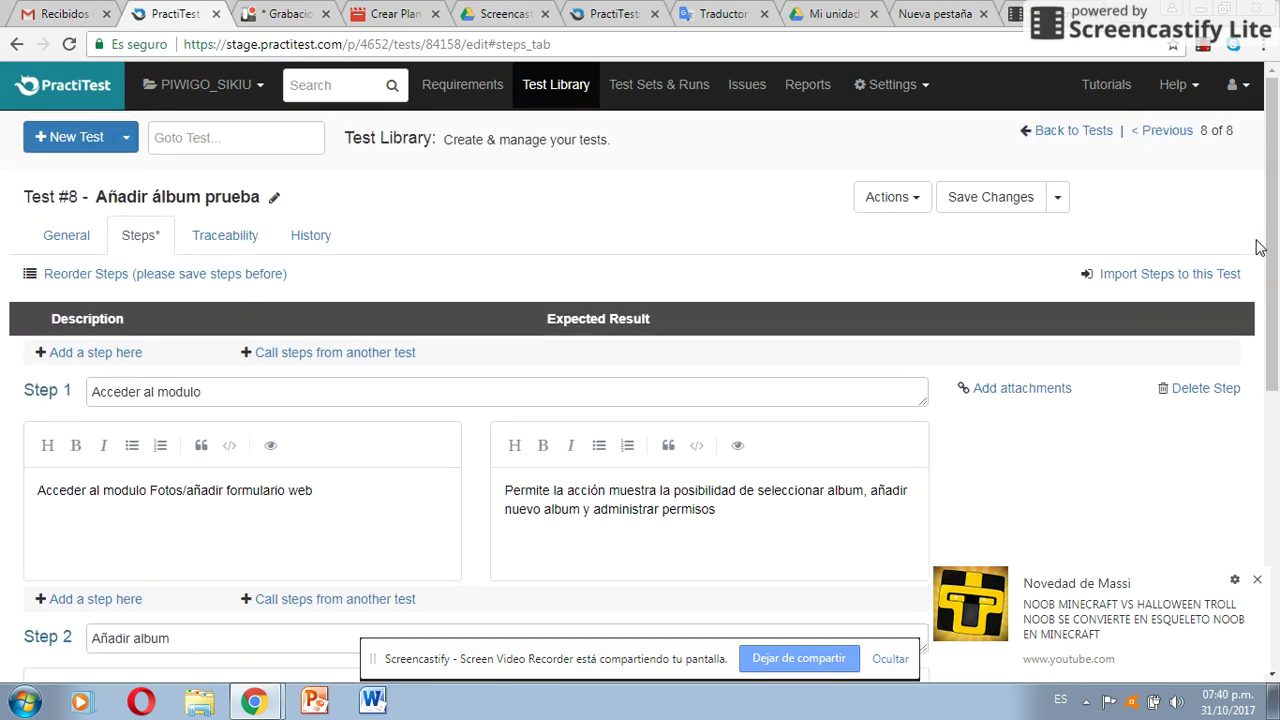
Link requirement 11, "Selecc_albumtest", to the test in its traceability section, choosing it from the list of existing requirements
left_click(214, 250)
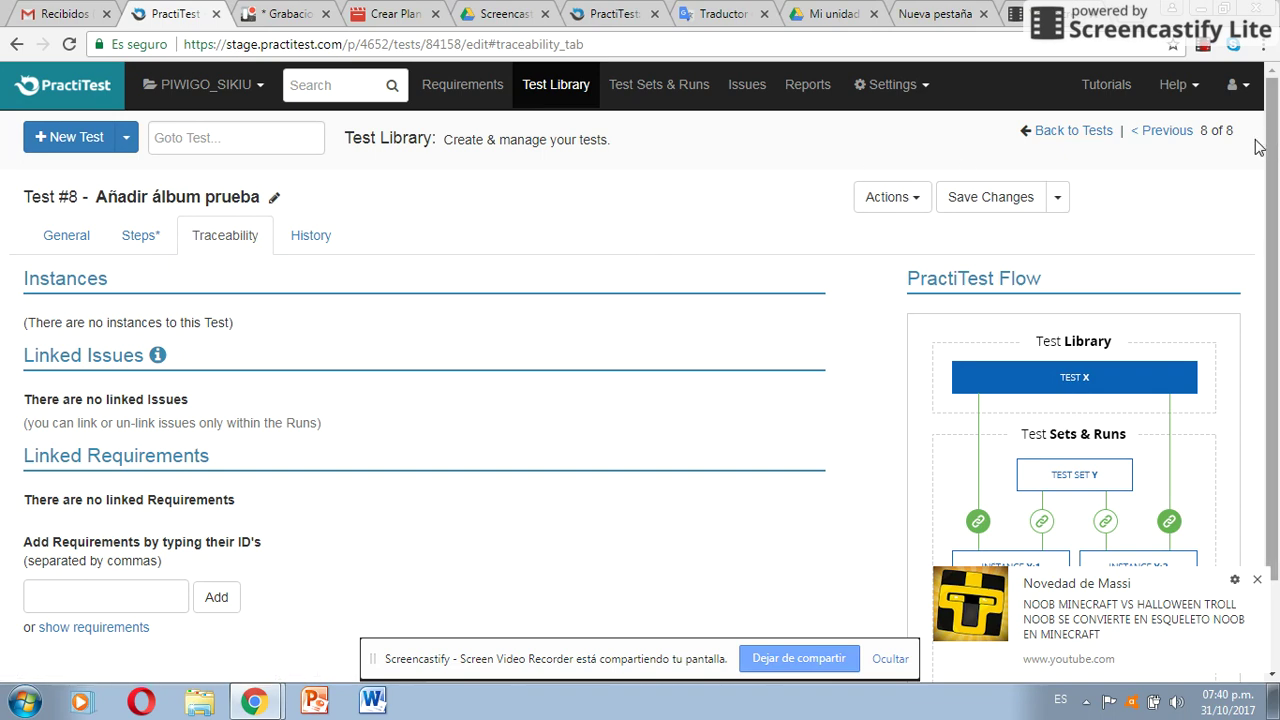
left_click_drag(1266, 145, 1276, 277)
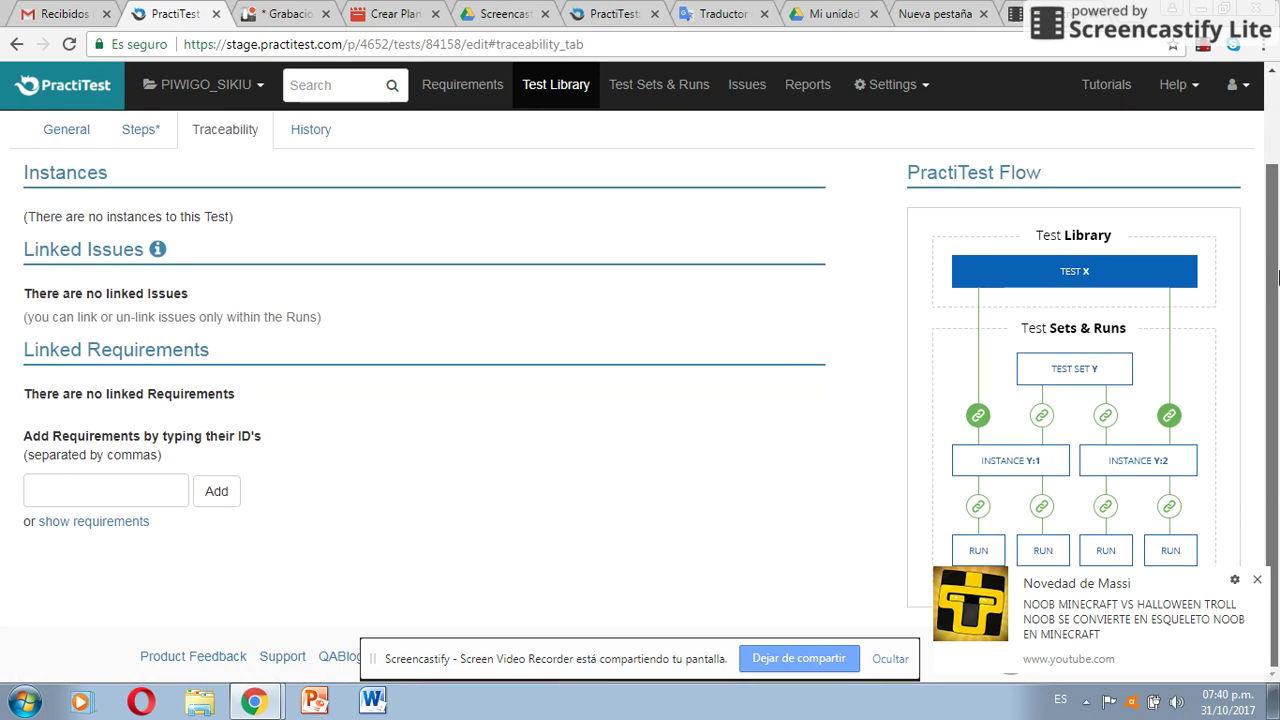
left_click_drag(1270, 232, 1271, 164)
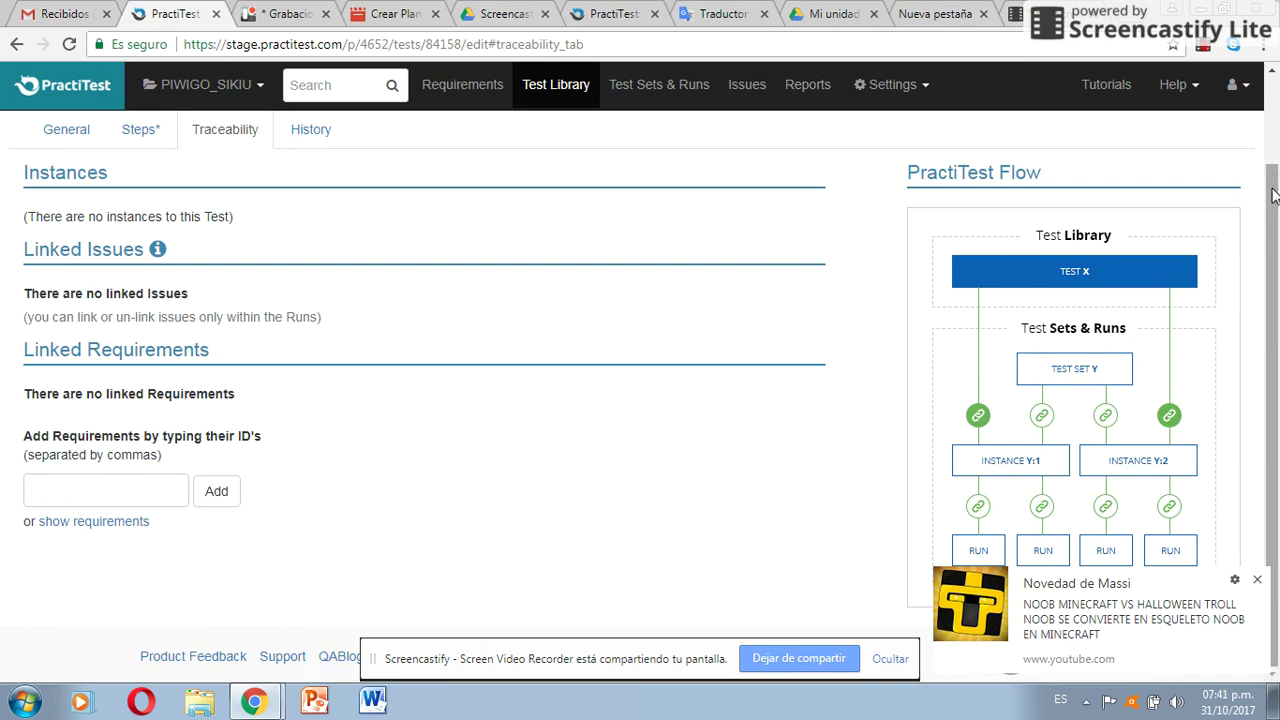
mouse_move(1273, 195)
left_mouse_down()
mouse_move(1272, 183)
mouse_move(1272, 196)
left_mouse_up()
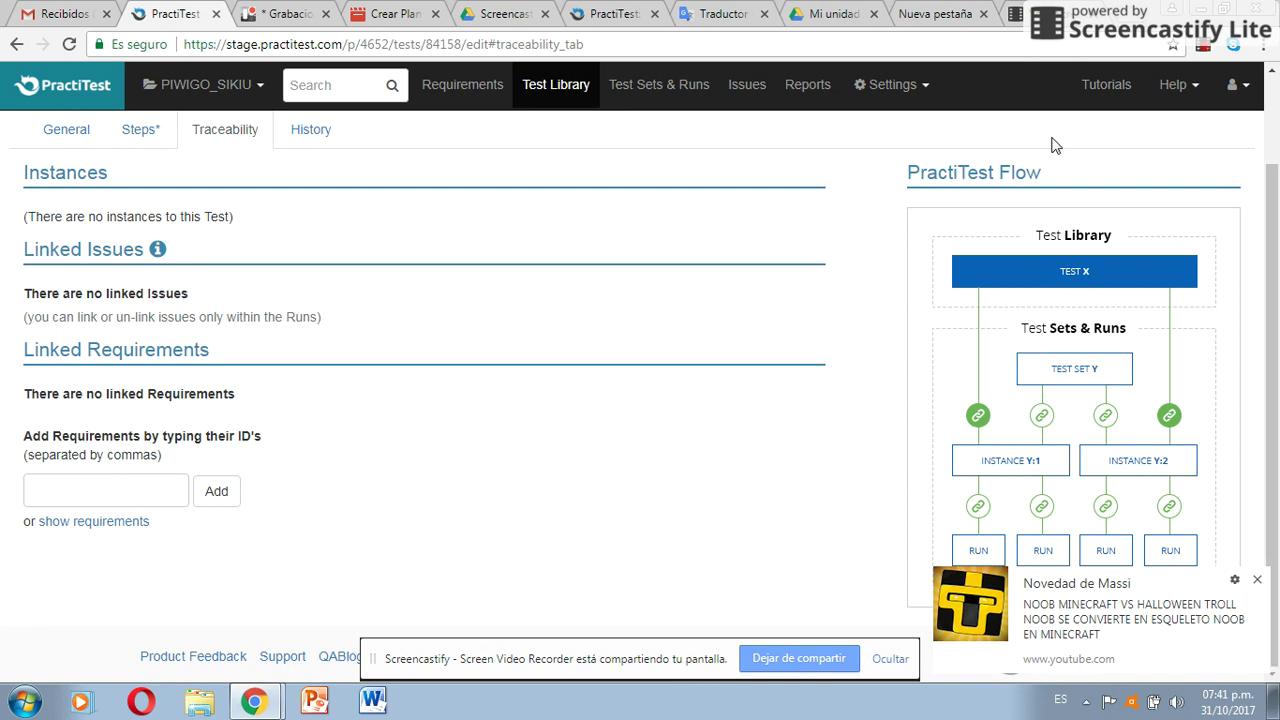
left_click(93, 521)
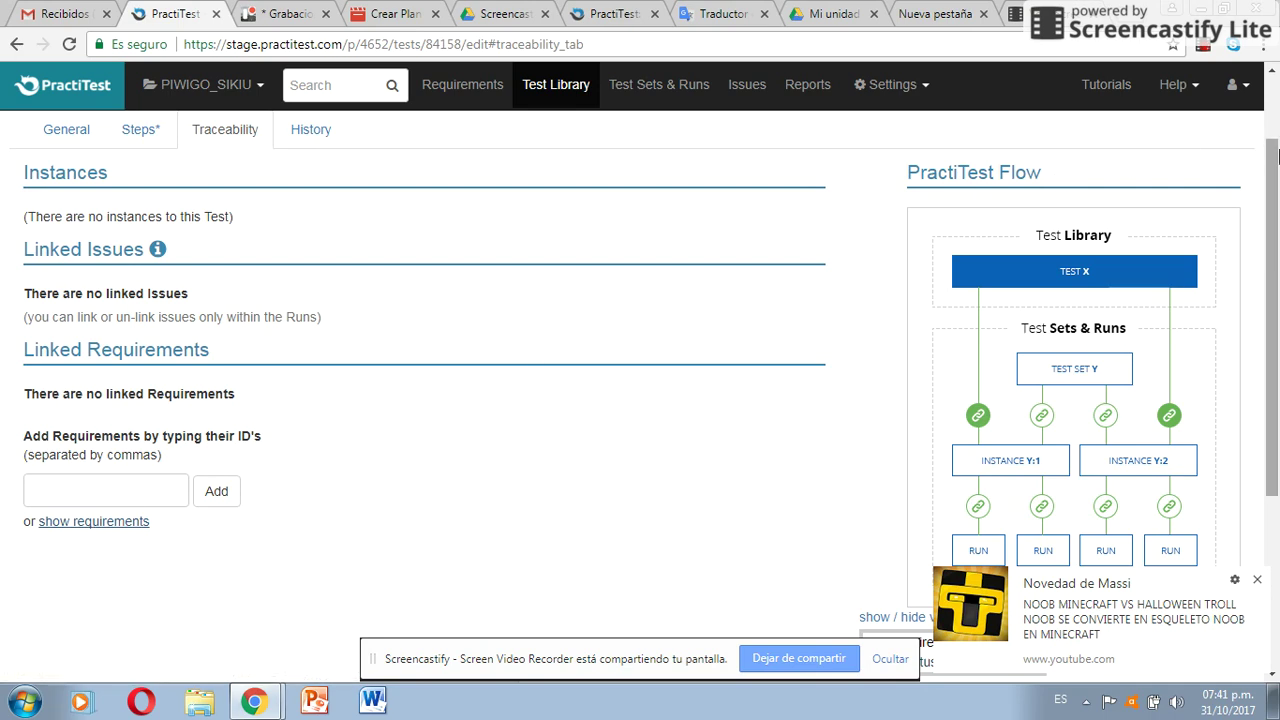
left_click_drag(1275, 211, 1275, 383)
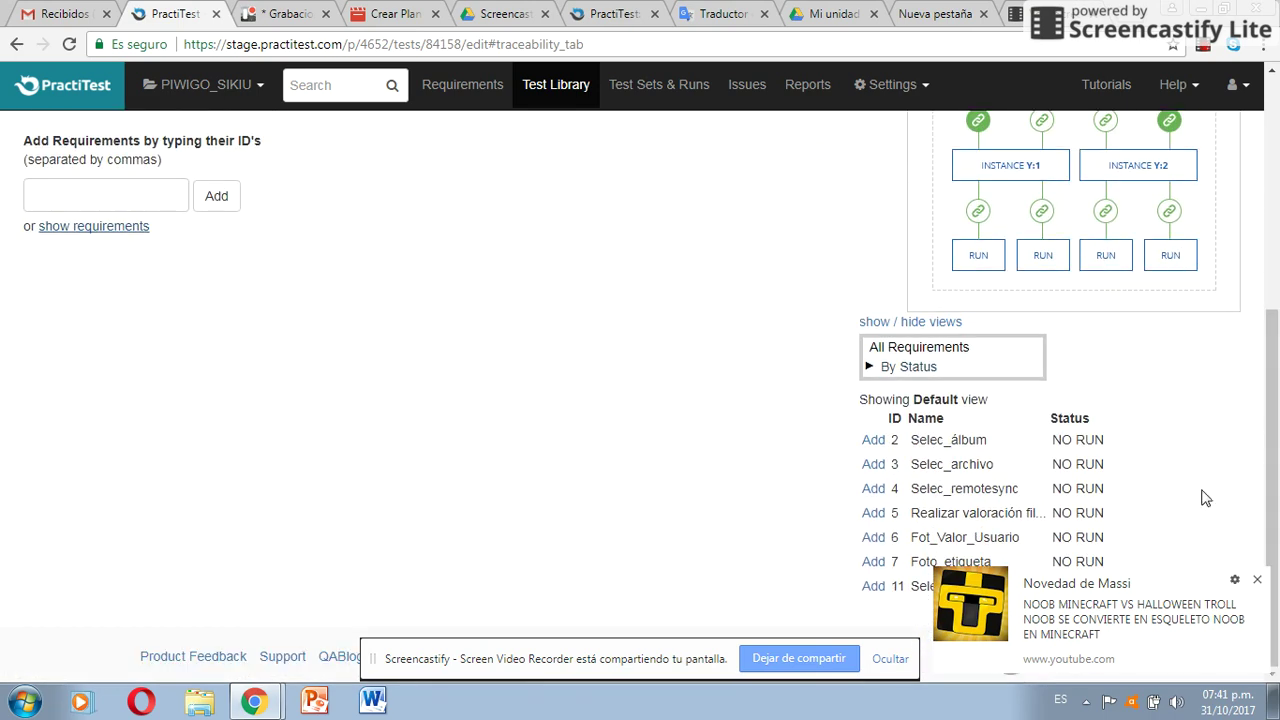
left_click(1257, 583)
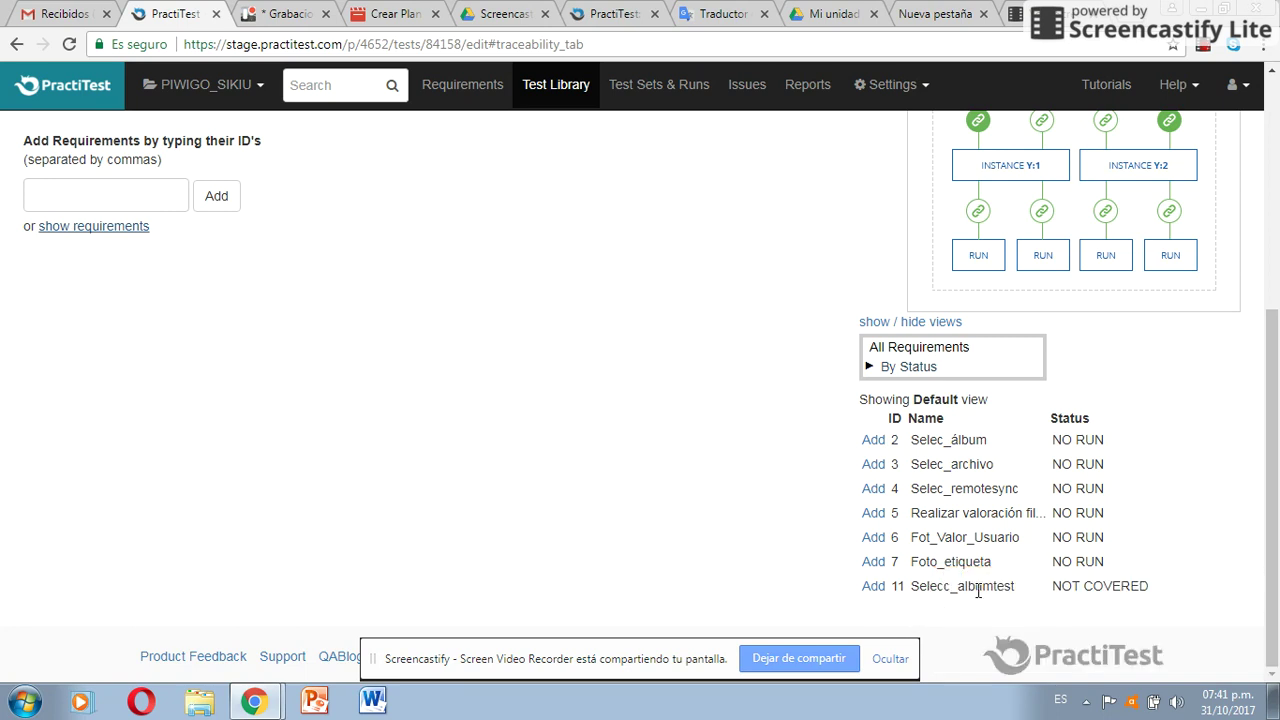
left_click(874, 589)
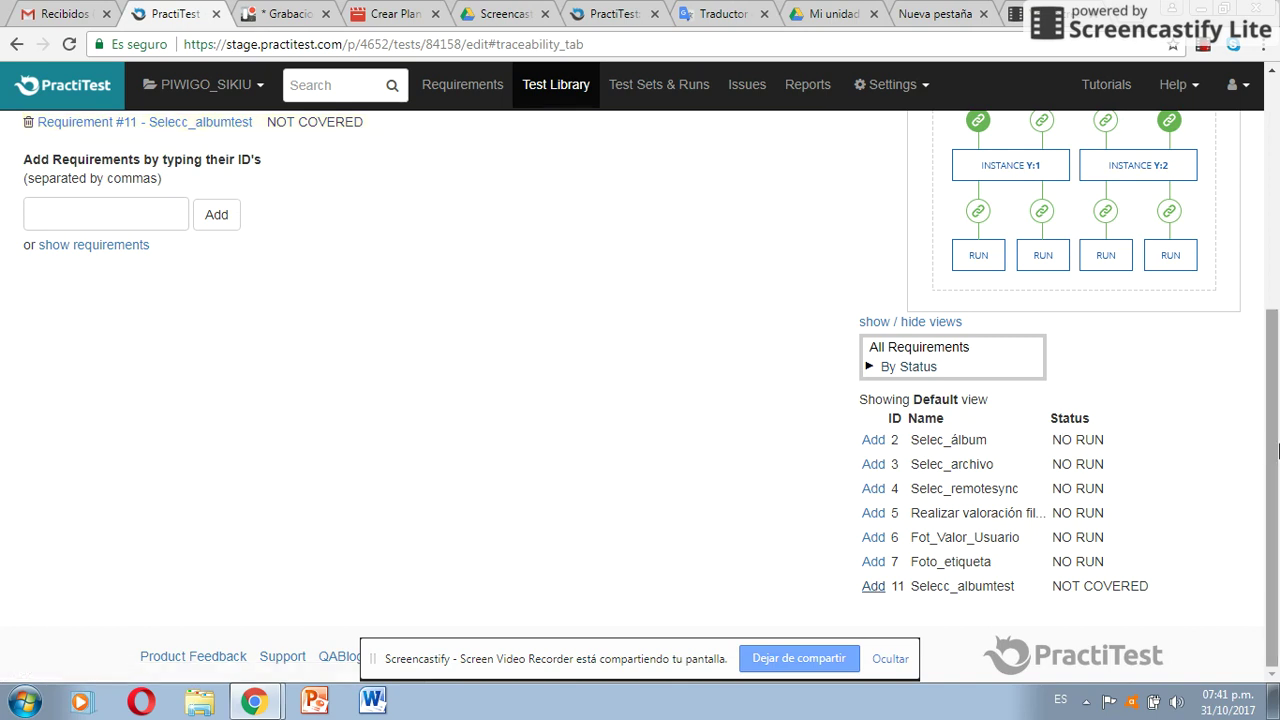
left_click_drag(1278, 451, 1262, 366)
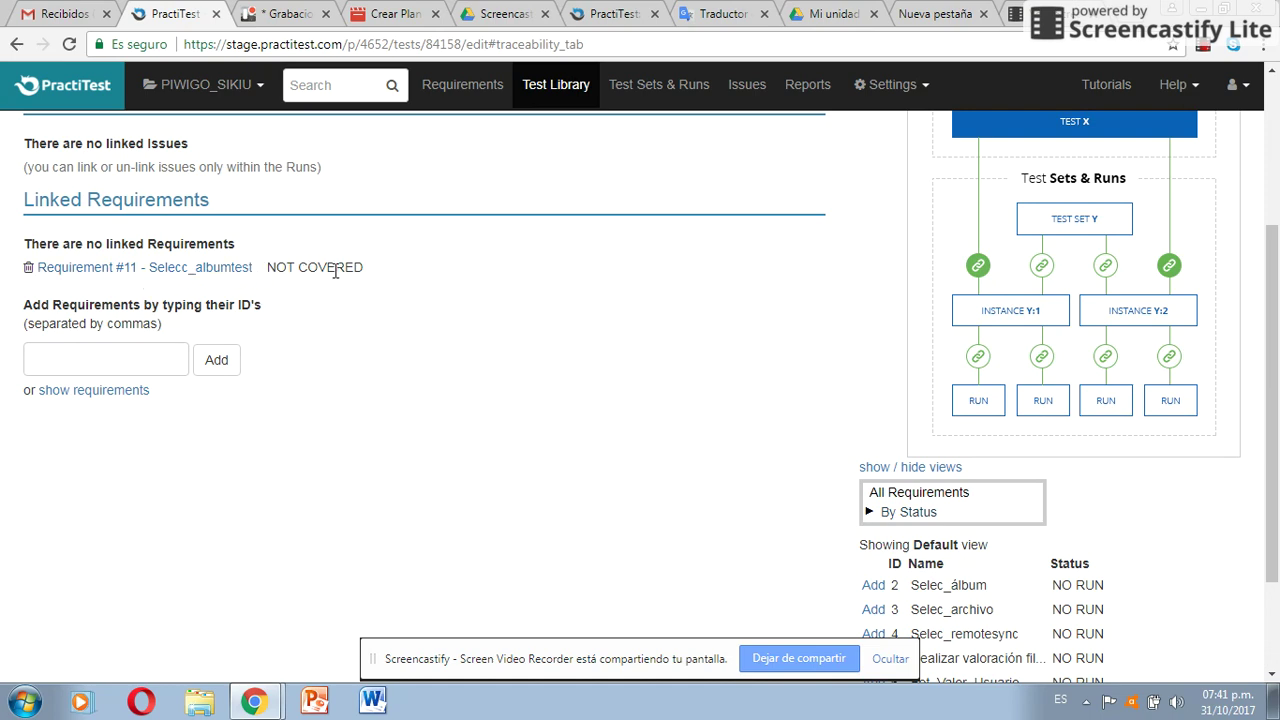
left_click_drag(1262, 352, 1273, 200)
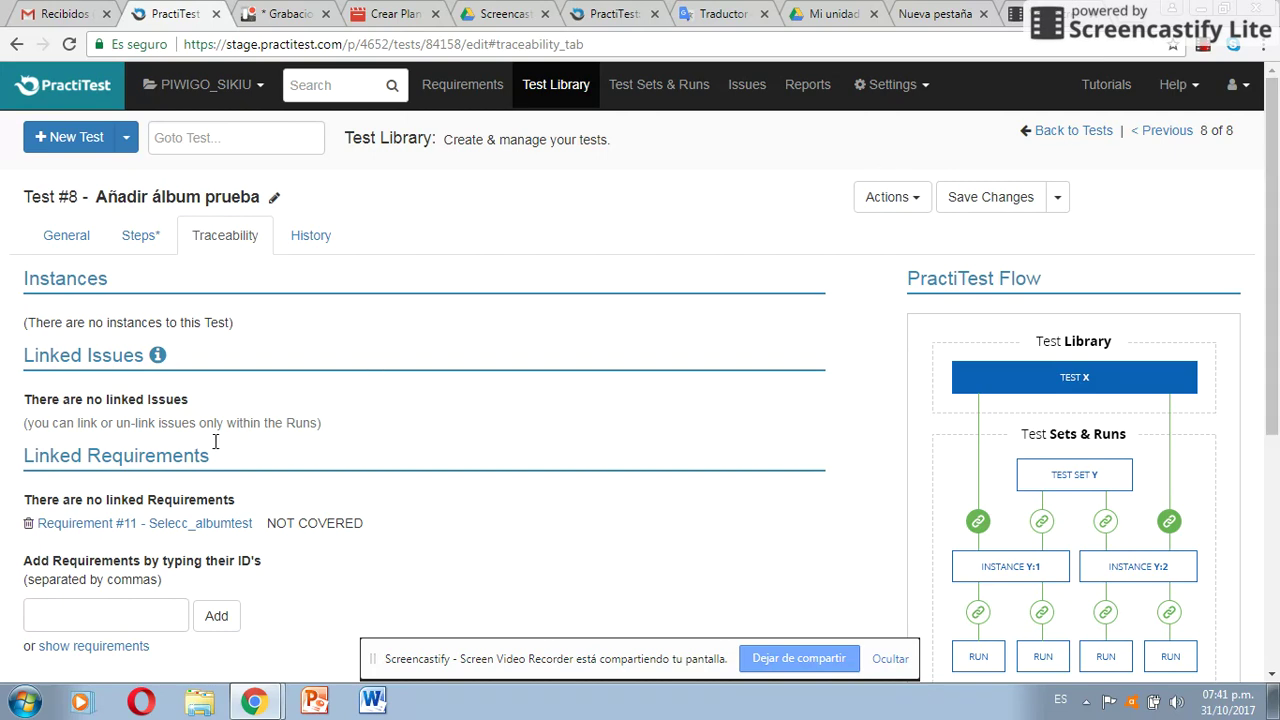
Save the test's changes from its history view and return to the Test Library's list of tests
left_click(327, 248)
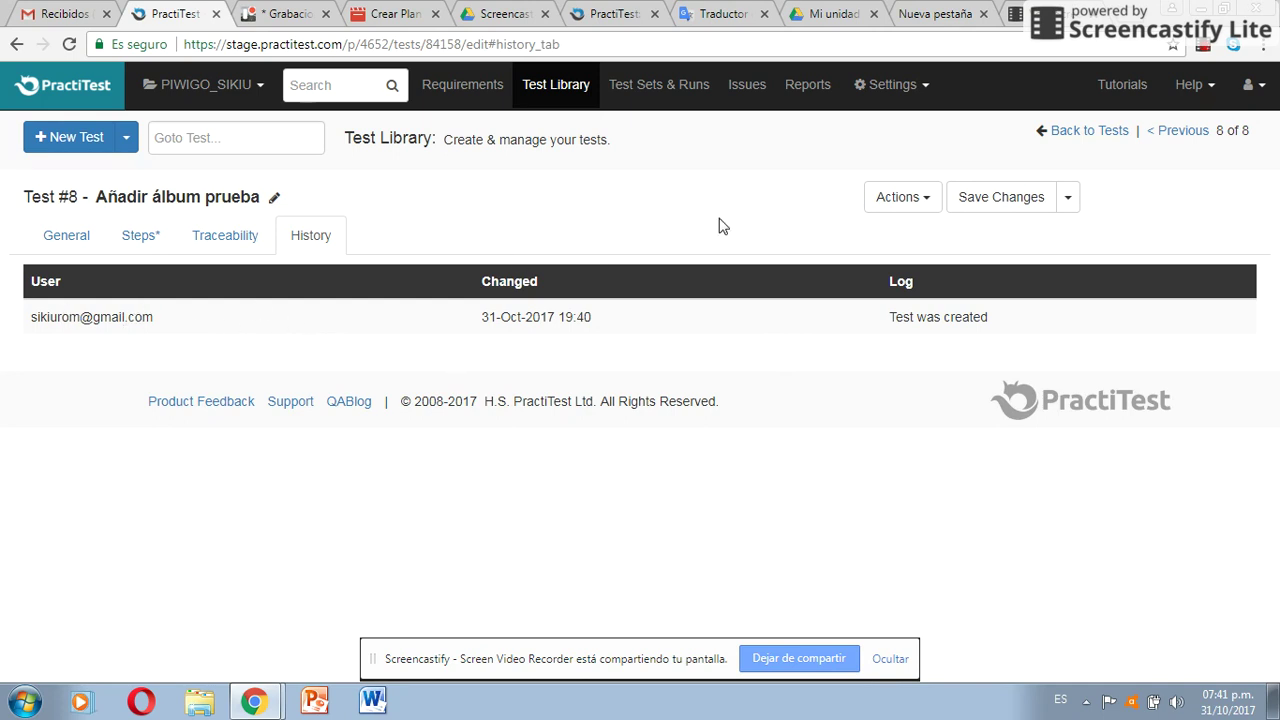
left_click(989, 212)
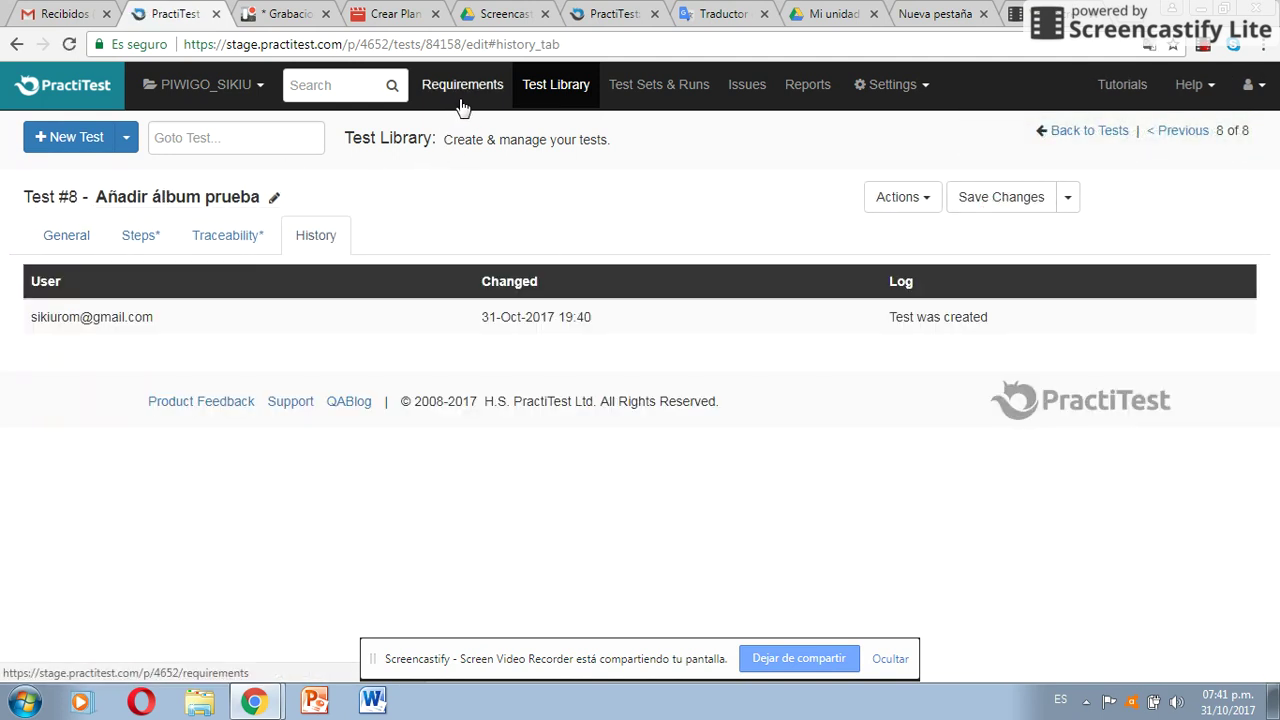
left_click(549, 87)
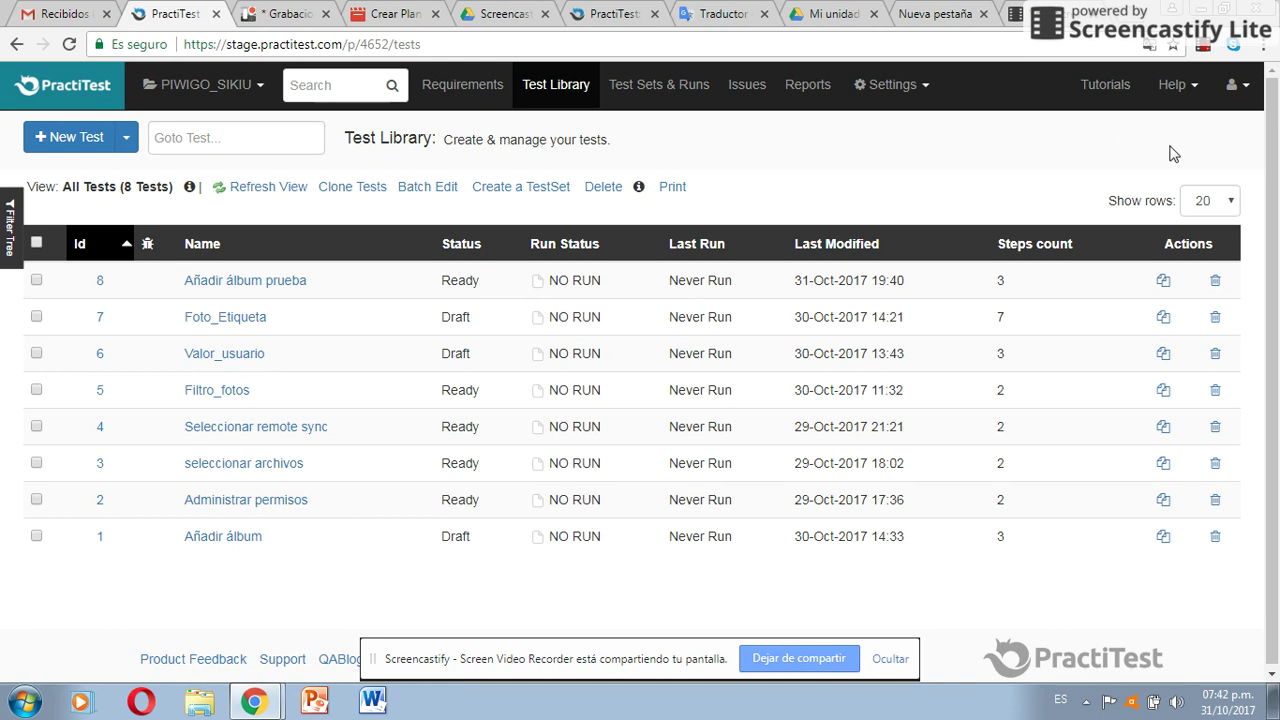
left_click(1205, 50)
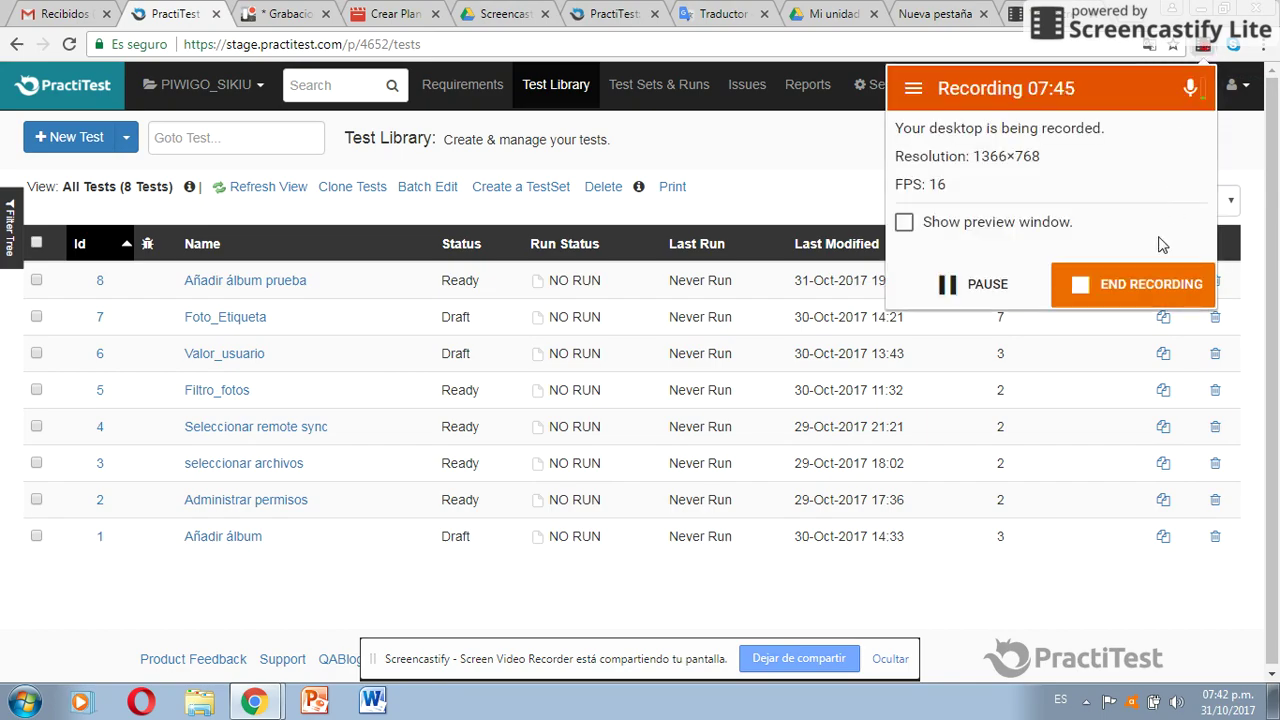